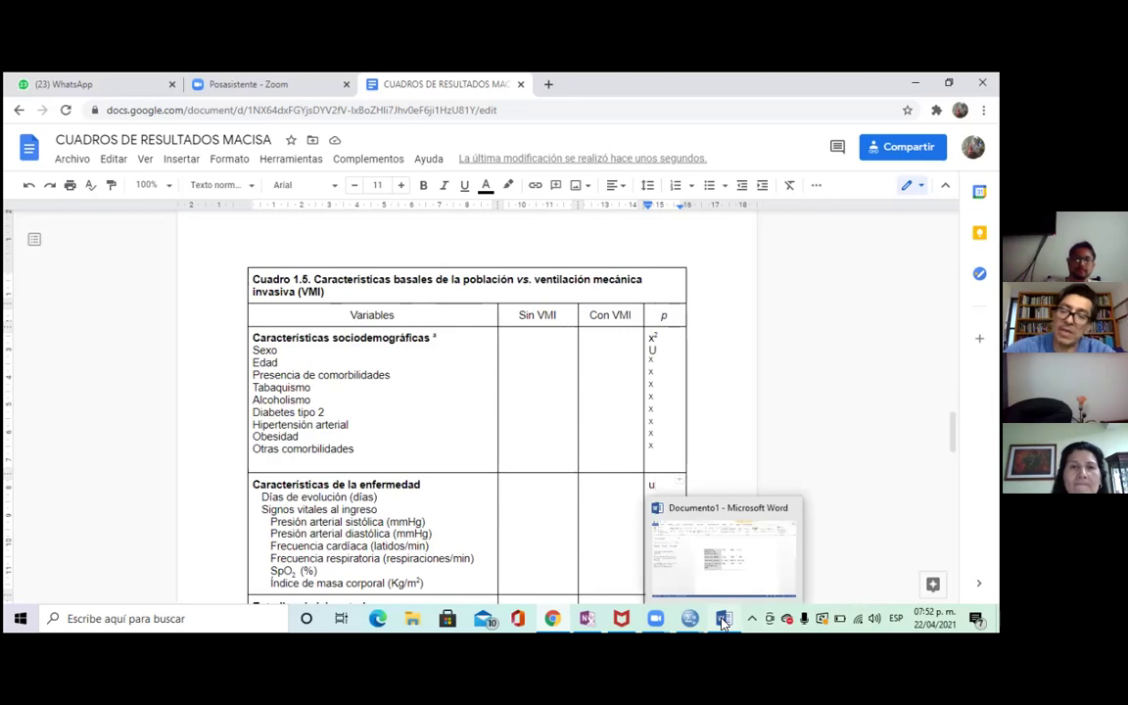
# Switch to the SPSS output viewer and examine the comorbidity frequency tables and the table of medians and 25th and 75th percentiles.
pyautogui.click(724, 623)
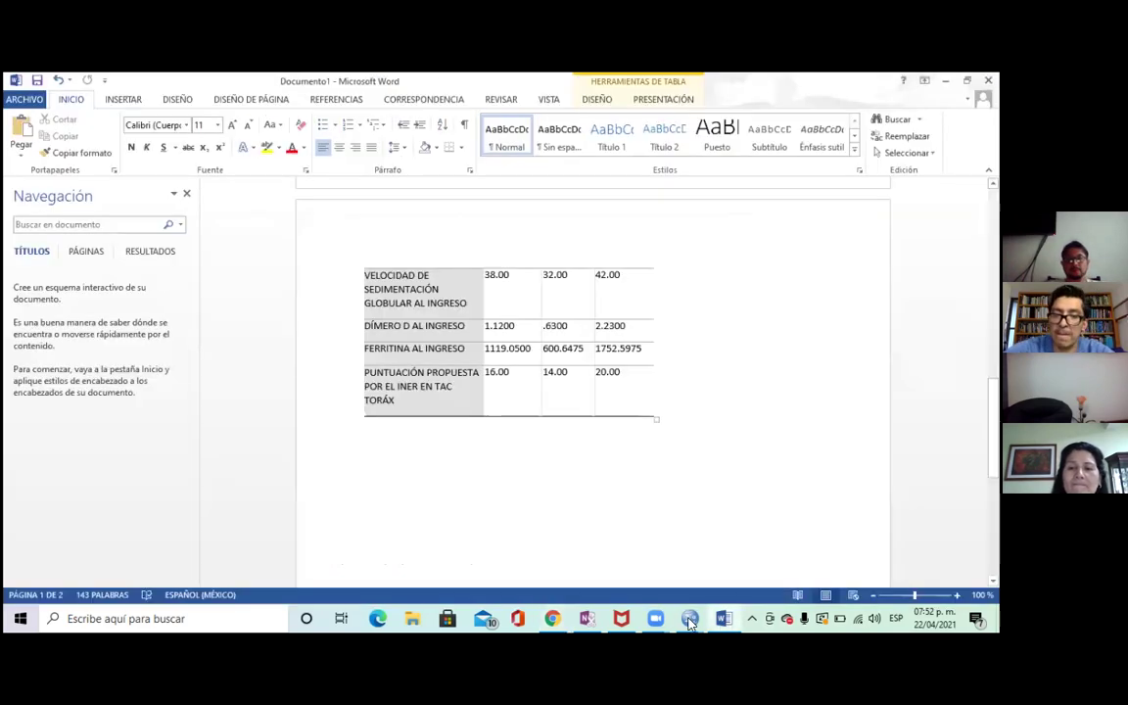
pyautogui.click(690, 619)
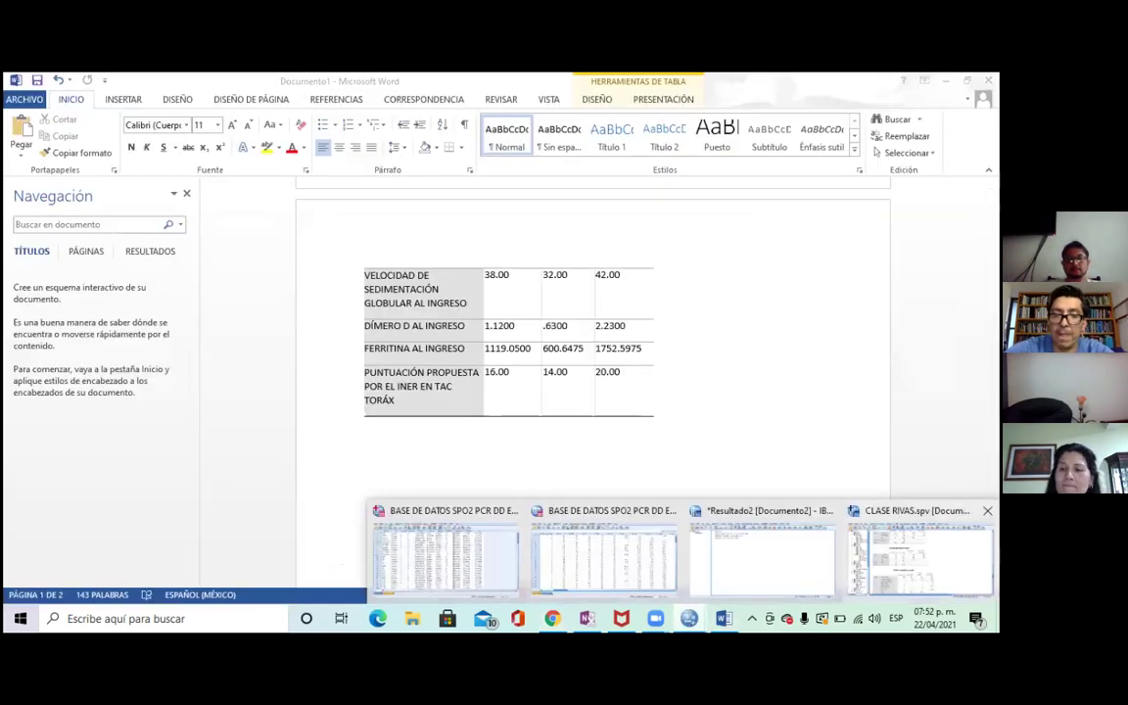
pyautogui.hotkey('alt', 'Tab')
pyautogui.scroll(5, 612, 380)
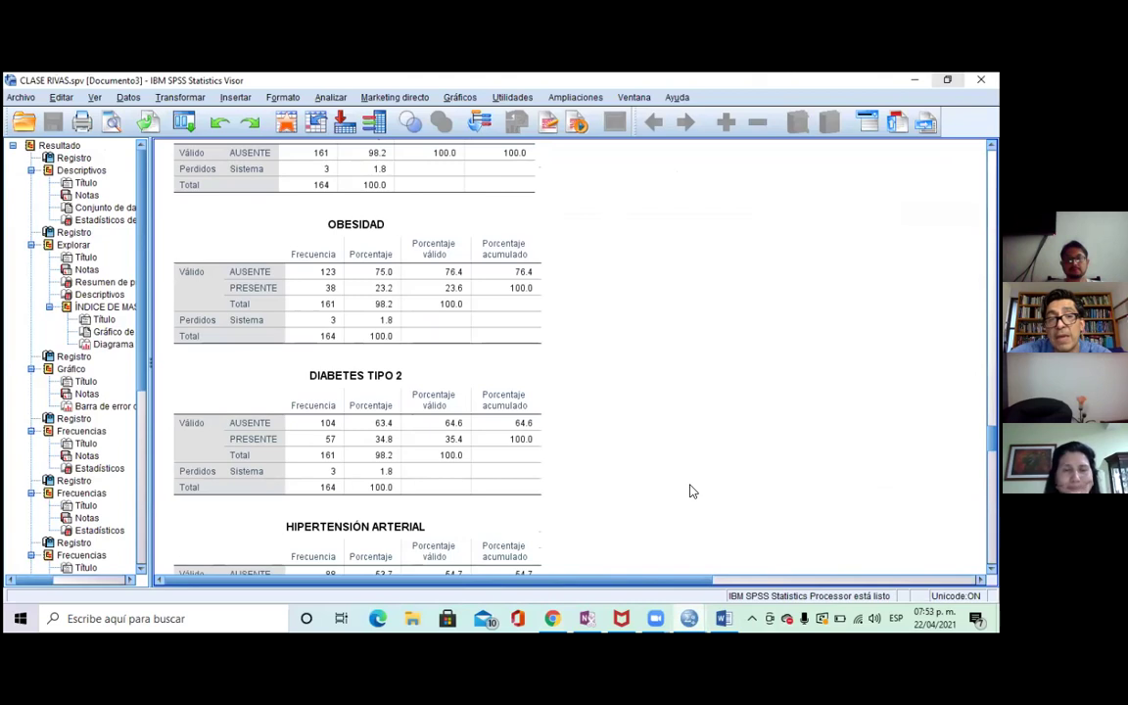
pyautogui.scroll(-5, 681, 453)
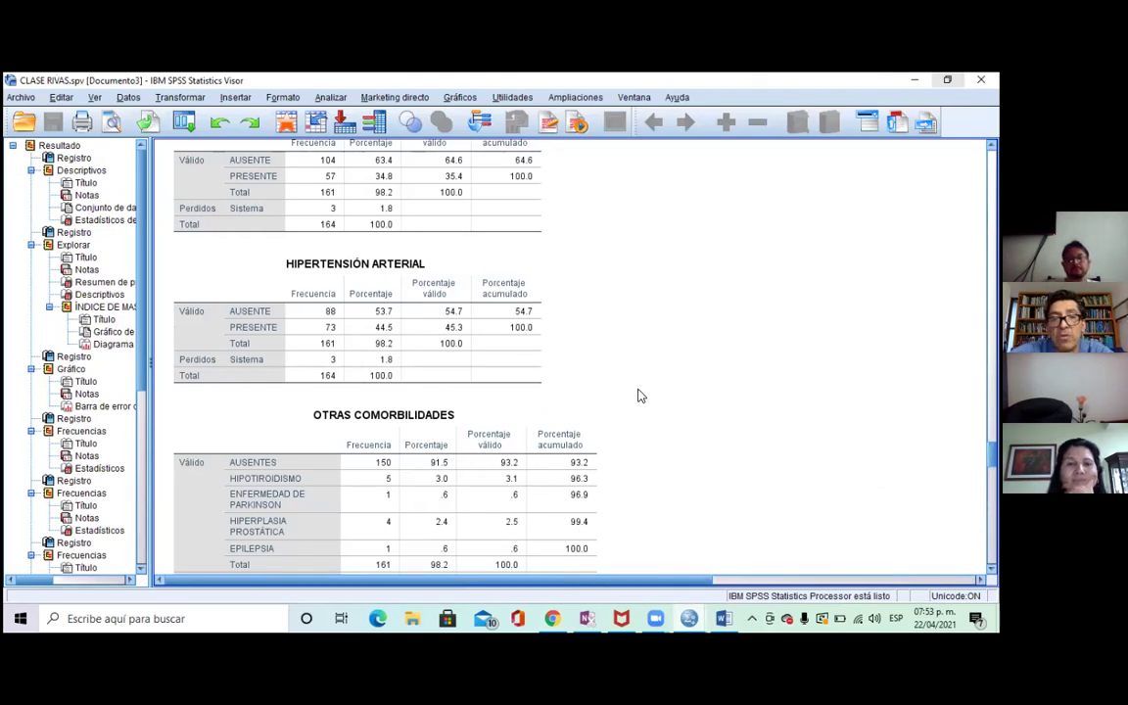
pyautogui.scroll(10, 639, 394)
pyautogui.scroll(15, 636, 385)
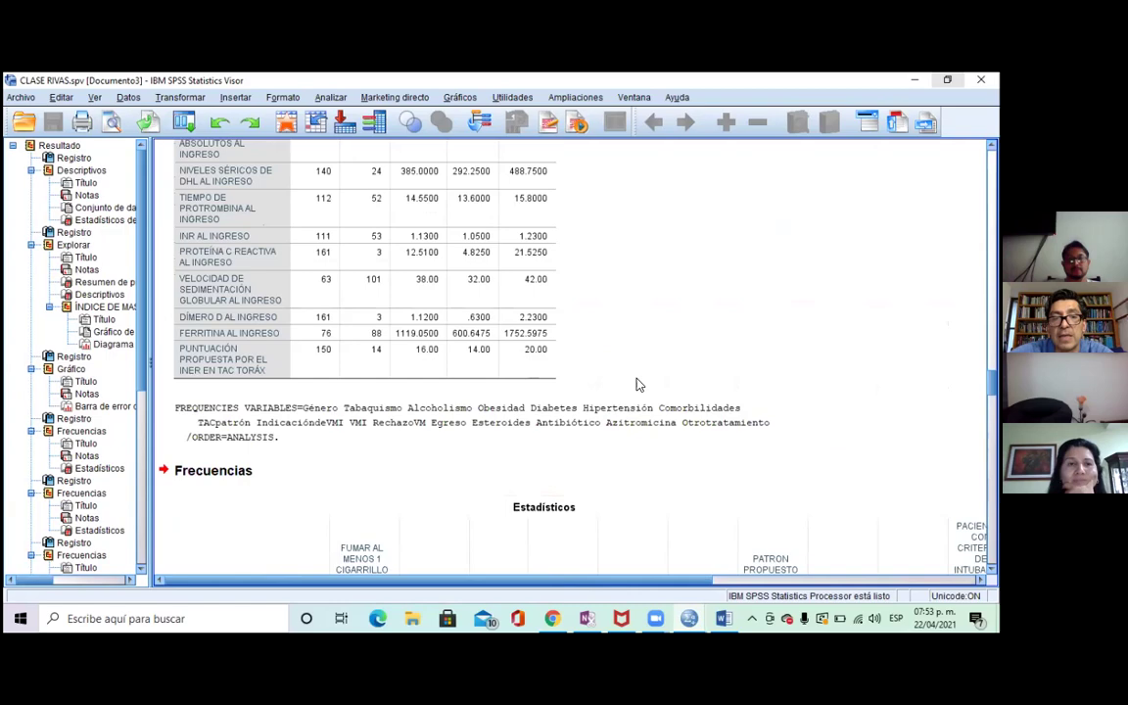
pyautogui.scroll(10, 636, 385)
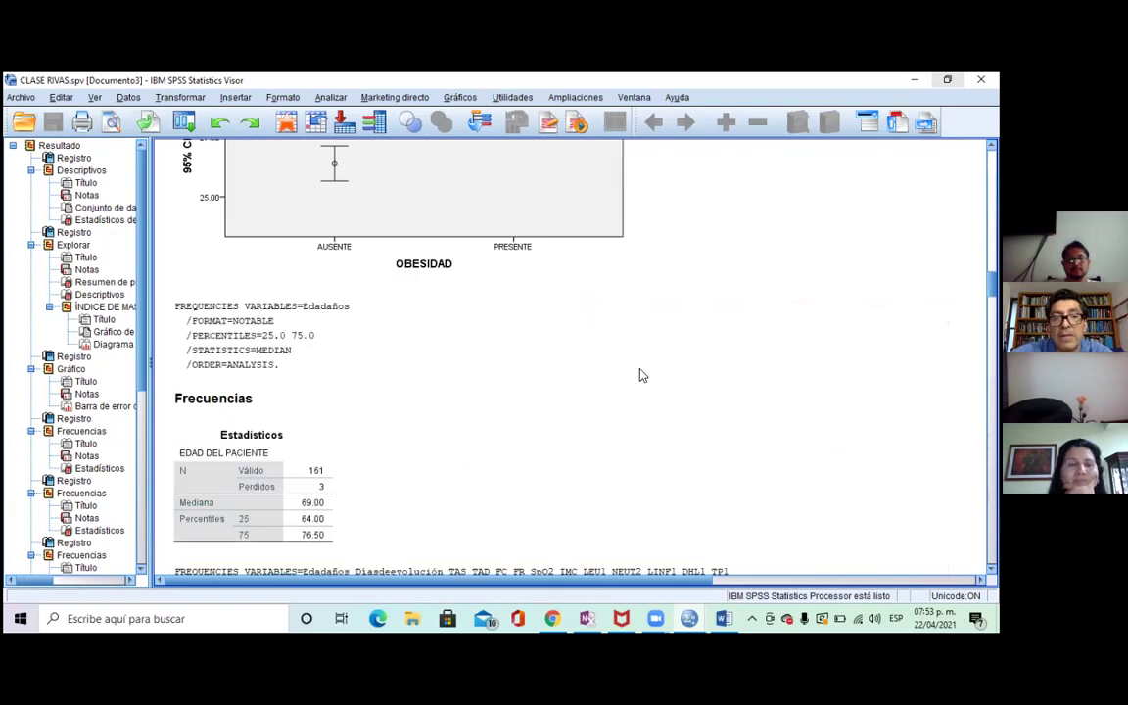
pyautogui.scroll(-3, 641, 358)
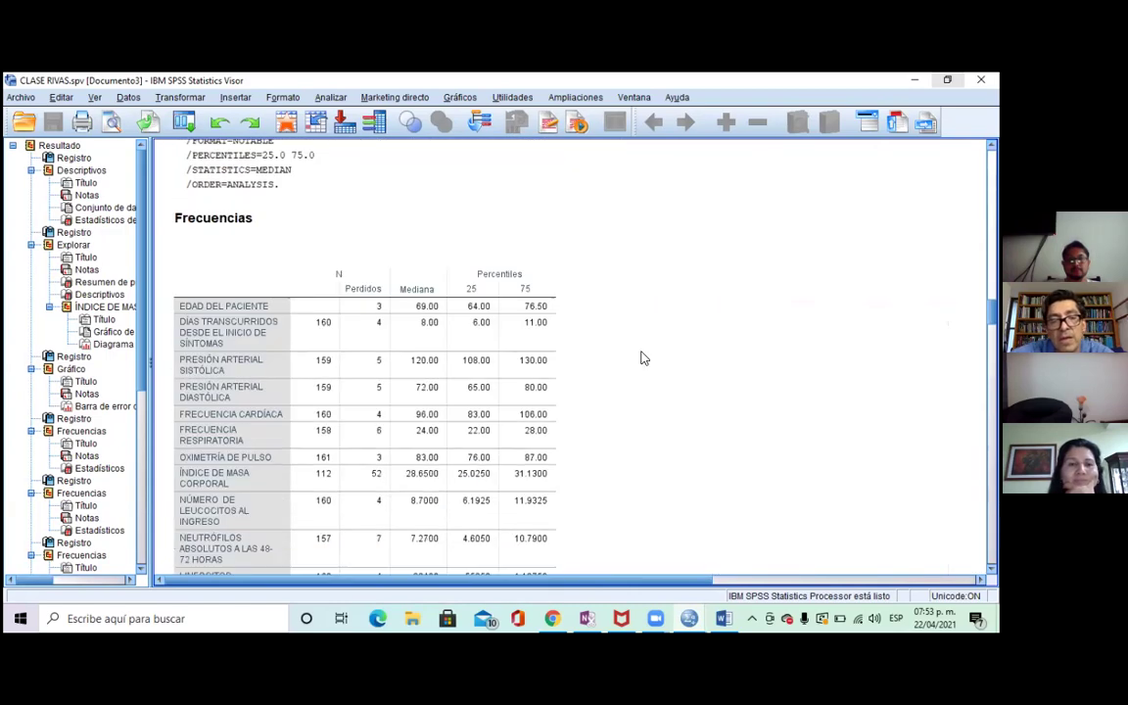
pyautogui.scroll(-1, 641, 359)
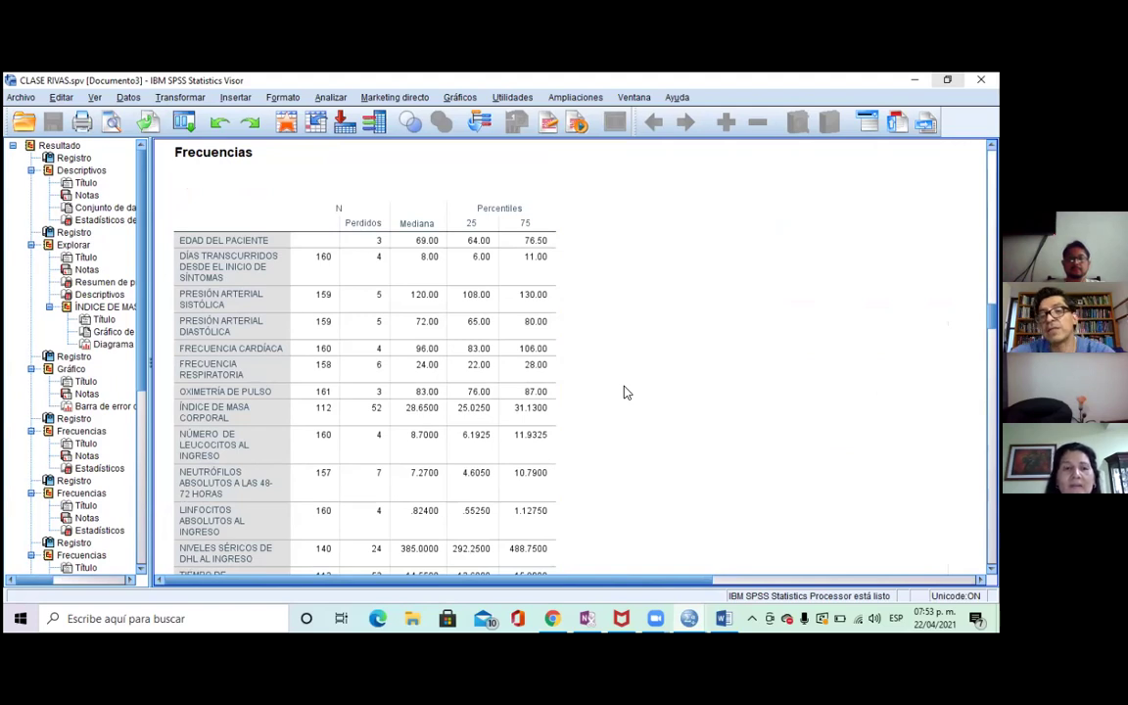
pyautogui.scroll(-3, 625, 392)
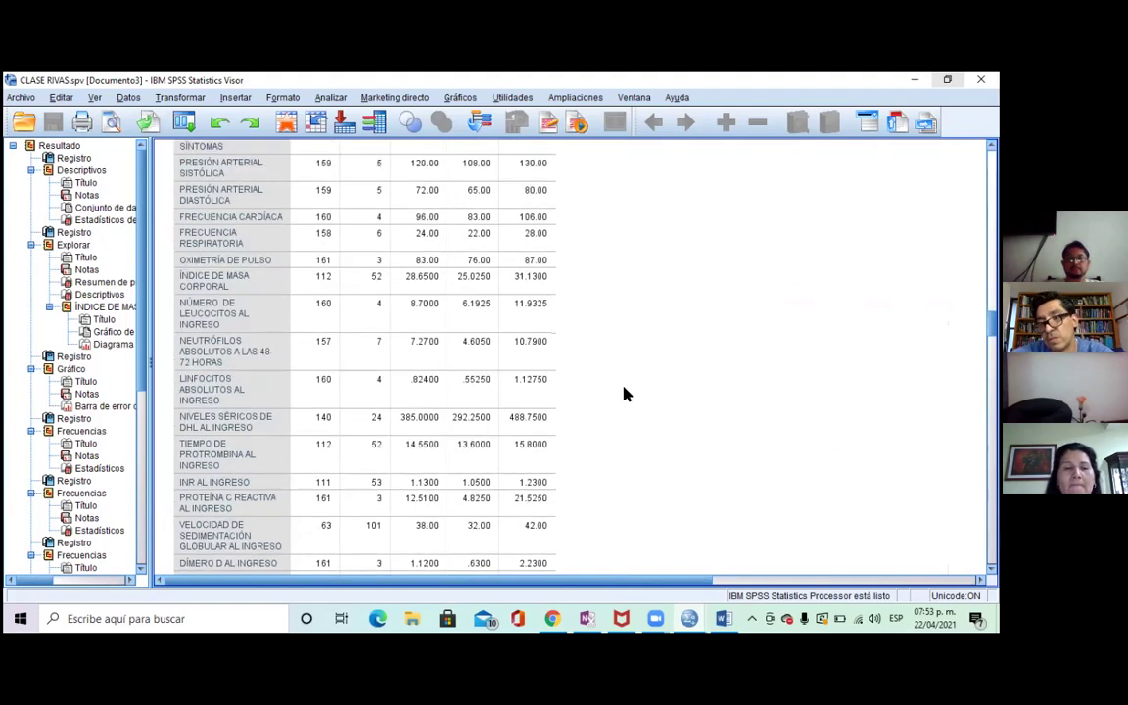
pyautogui.scroll(4, 617, 405)
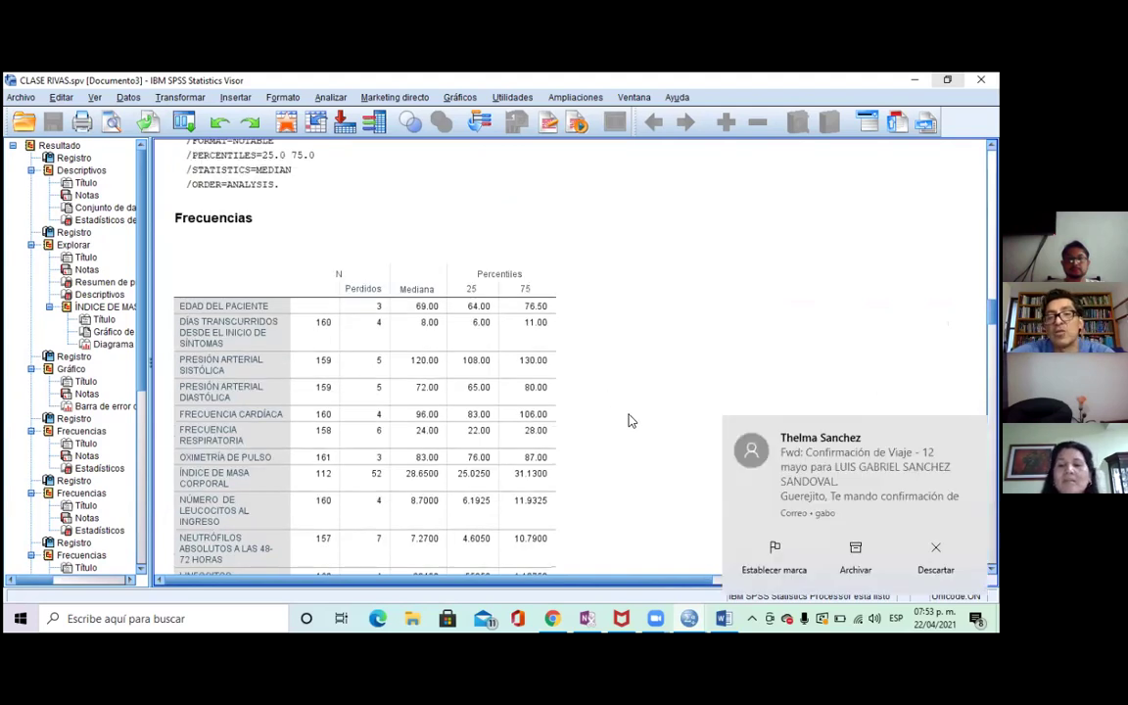
pyautogui.click(935, 558)
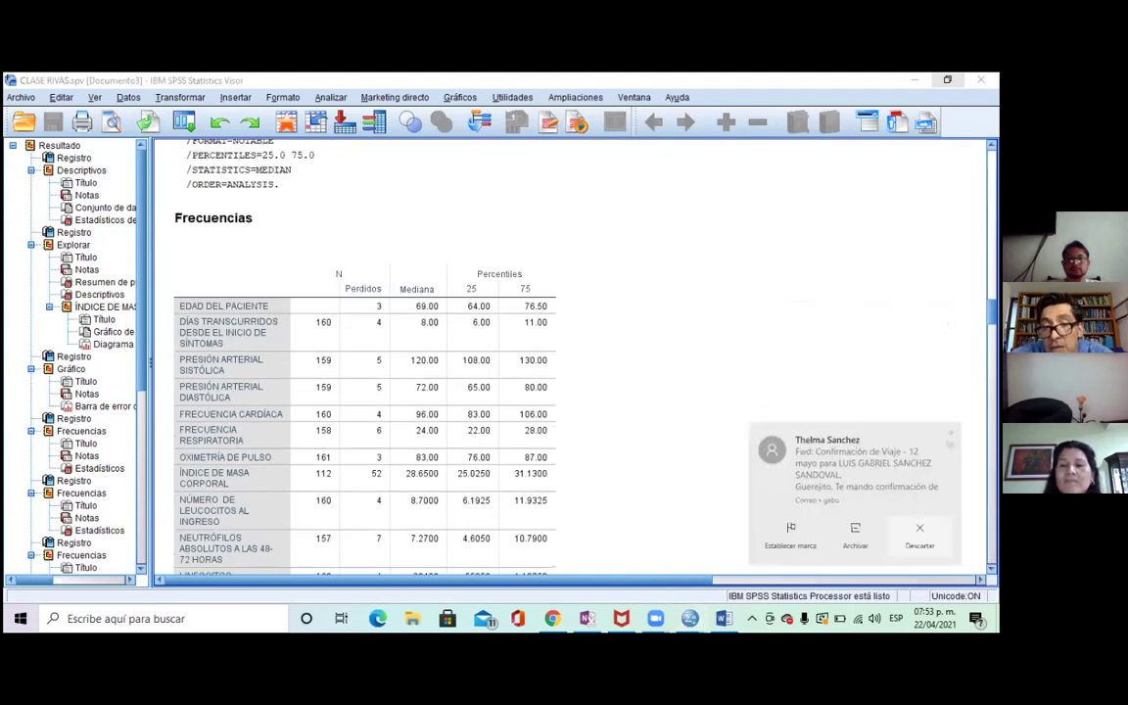
pyautogui.click(644, 409)
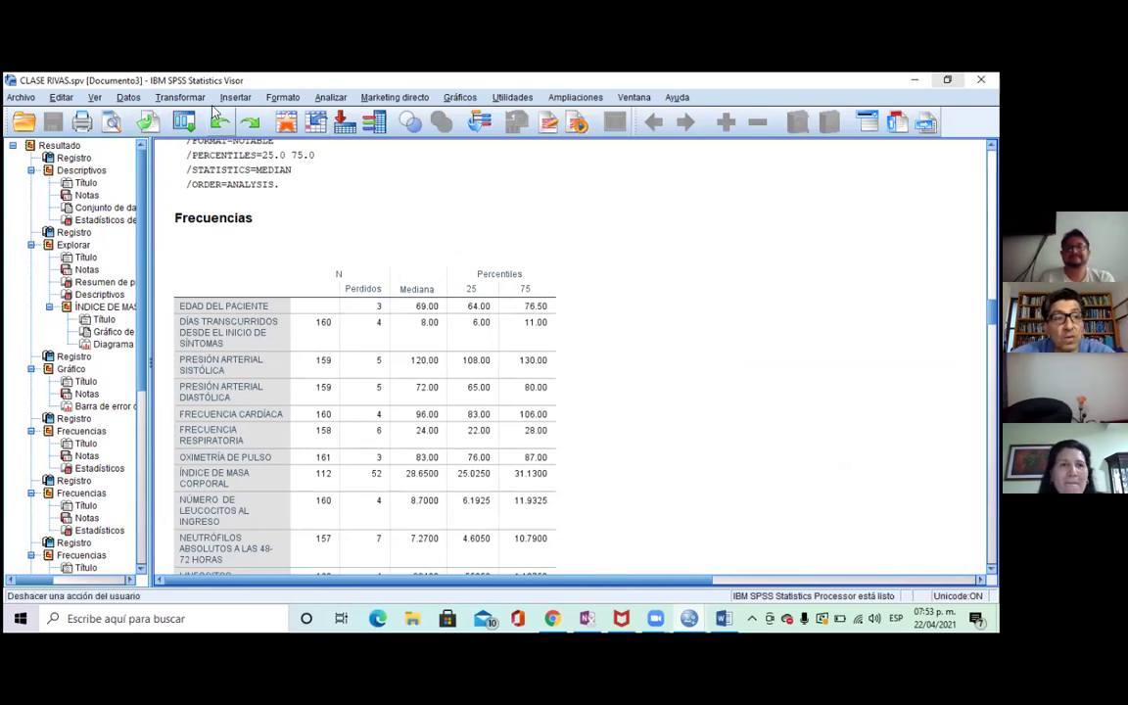
pyautogui.click(130, 98)
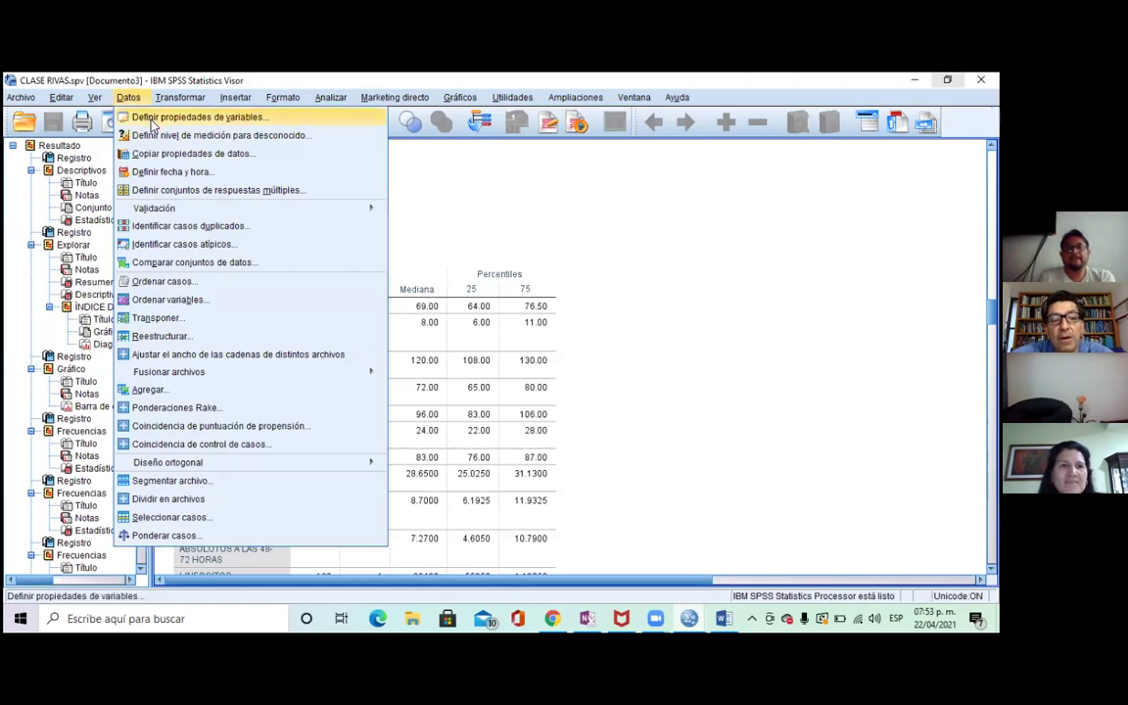
pyautogui.click(155, 502)
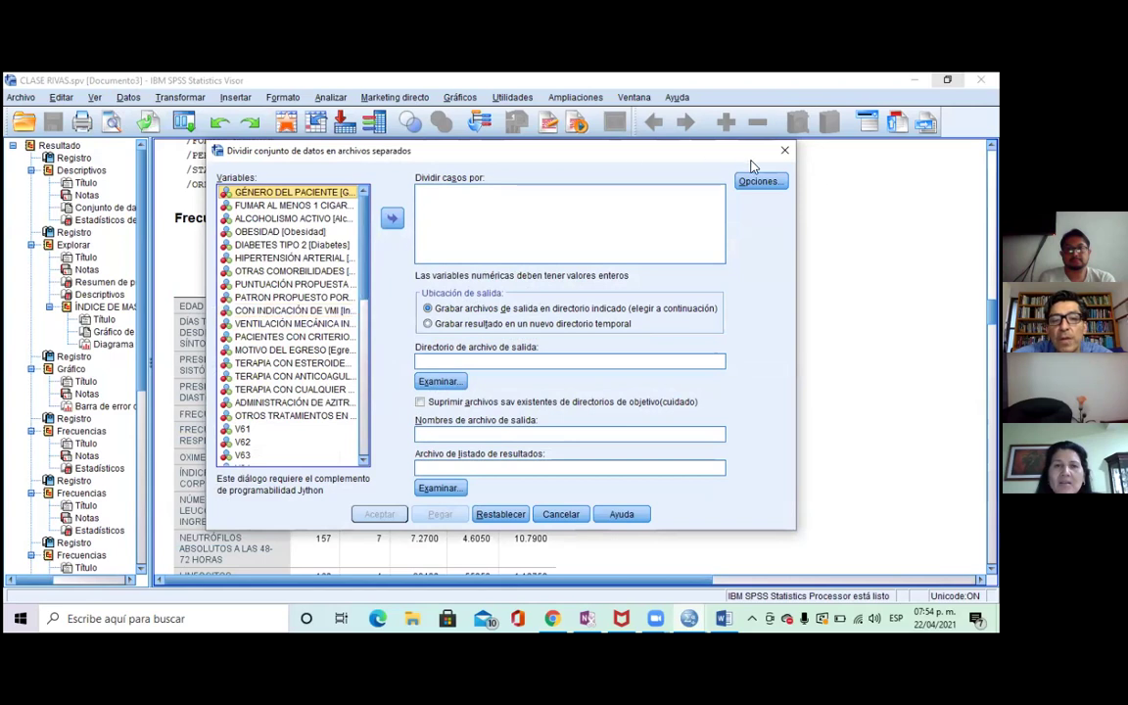
pyautogui.click(784, 154)
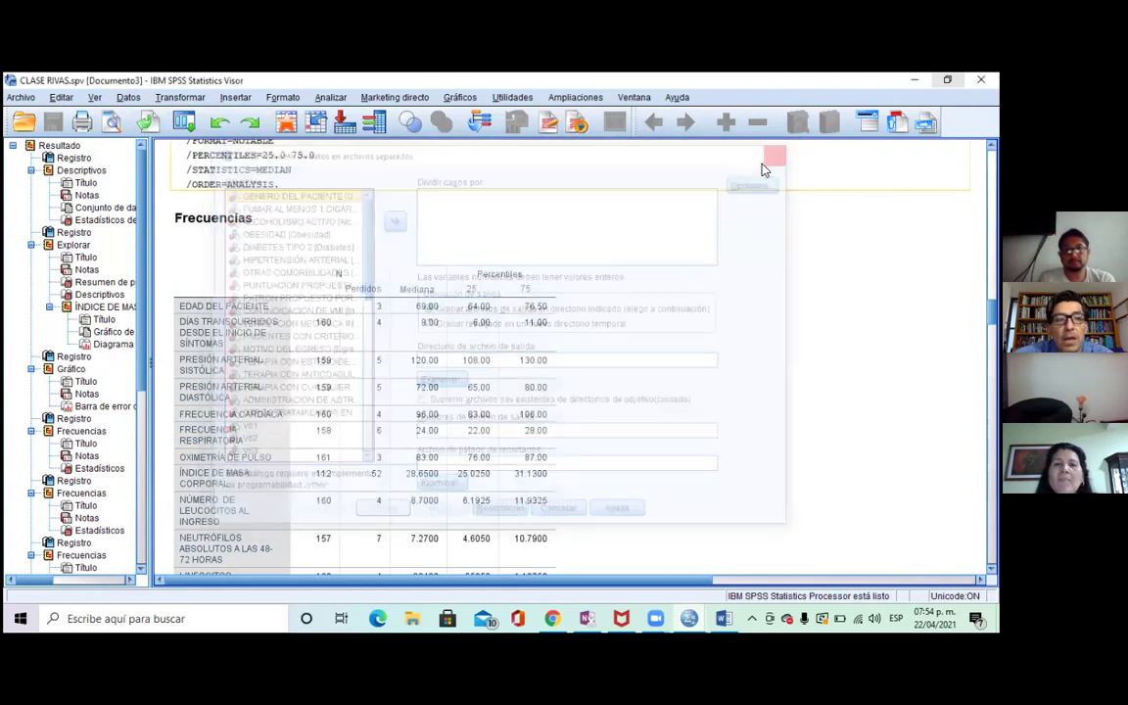
pyautogui.click(179, 99)
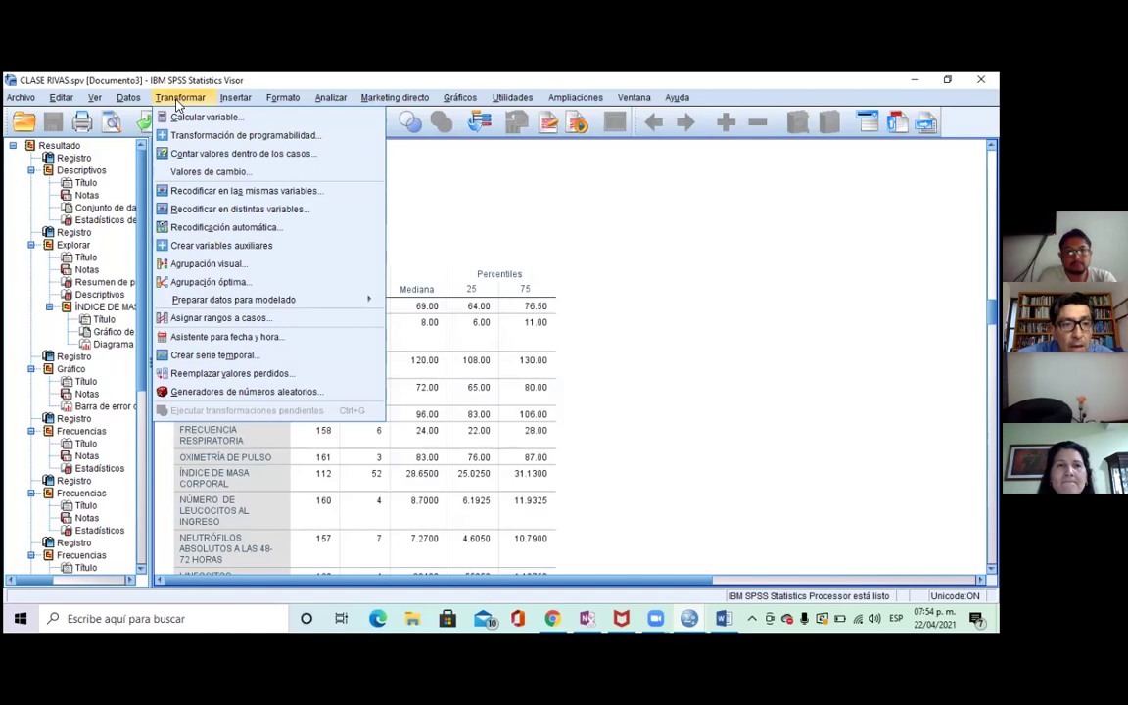
# Start segmenting the file (Segmentar archivo) with the option to compare groups.
pyautogui.click(128, 98)
pyautogui.click(125, 99)
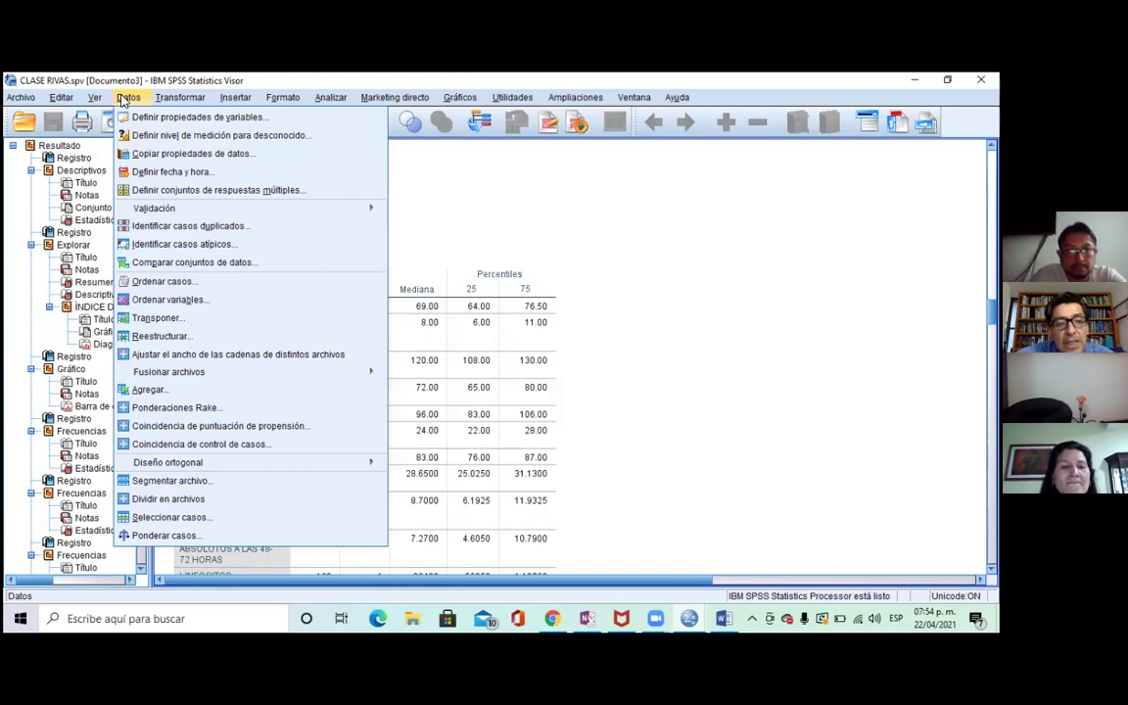
pyautogui.click(208, 483)
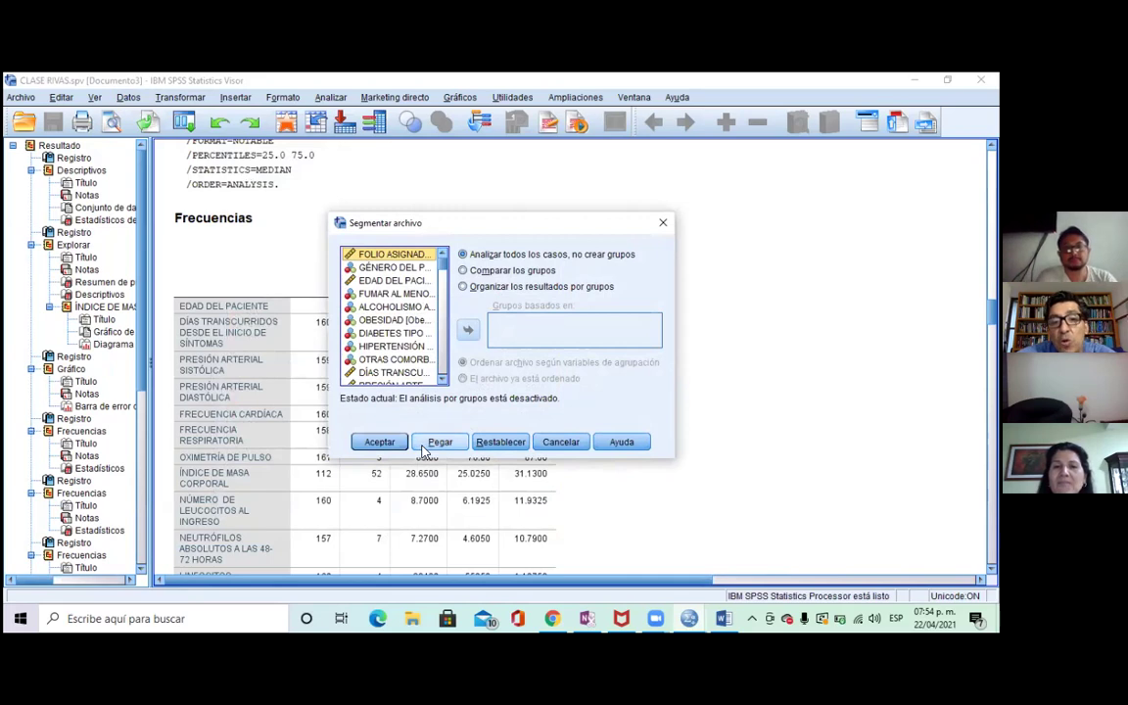
pyautogui.click(495, 272)
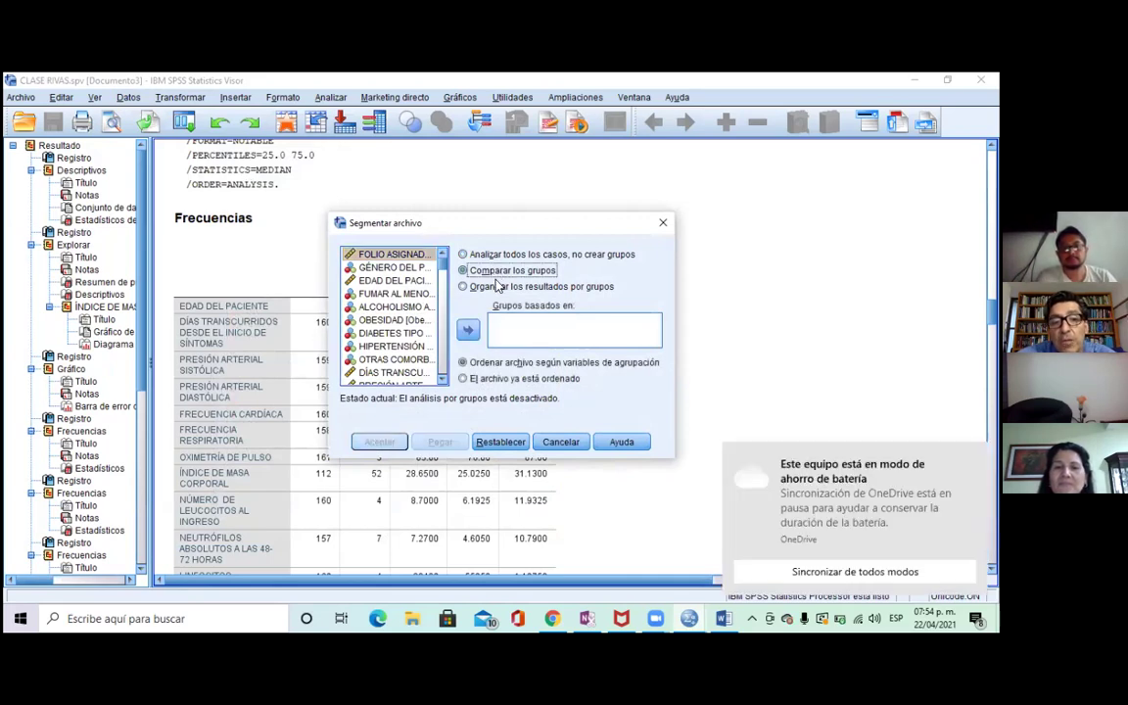
pyautogui.click(831, 482)
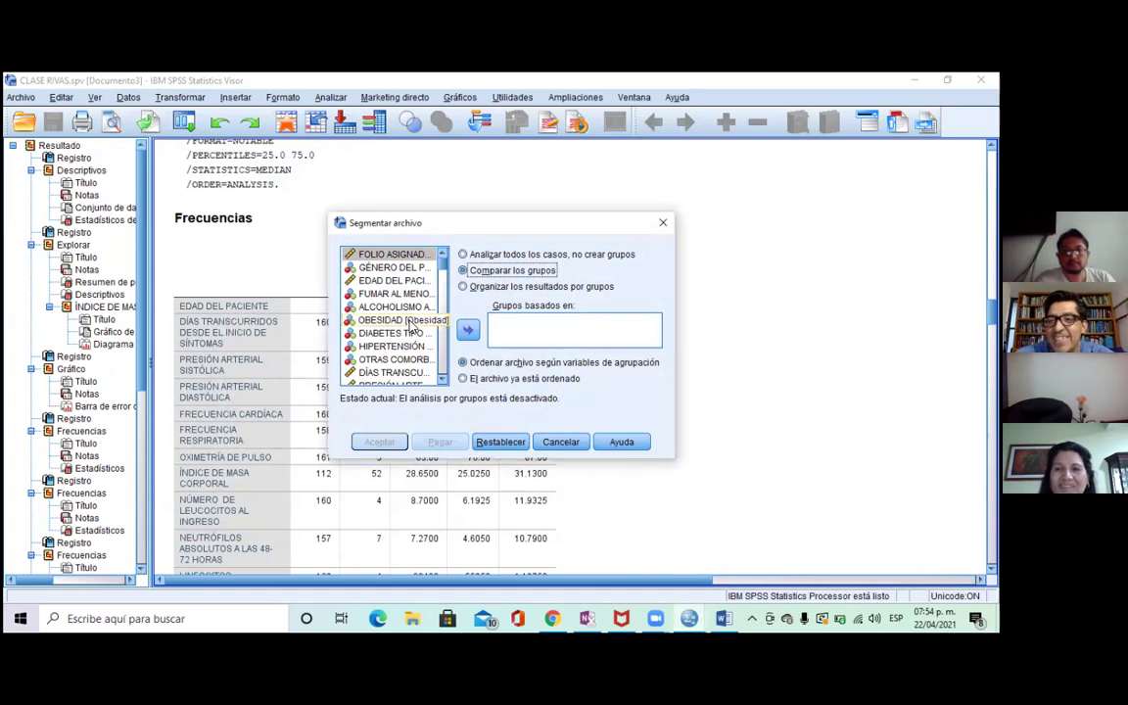
# Base the groups on the variable CON INDICACIÓN DE VMI and apply the file segmentation.
pyautogui.scroll(-20, 436, 319)
pyautogui.scroll(20, 444, 328)
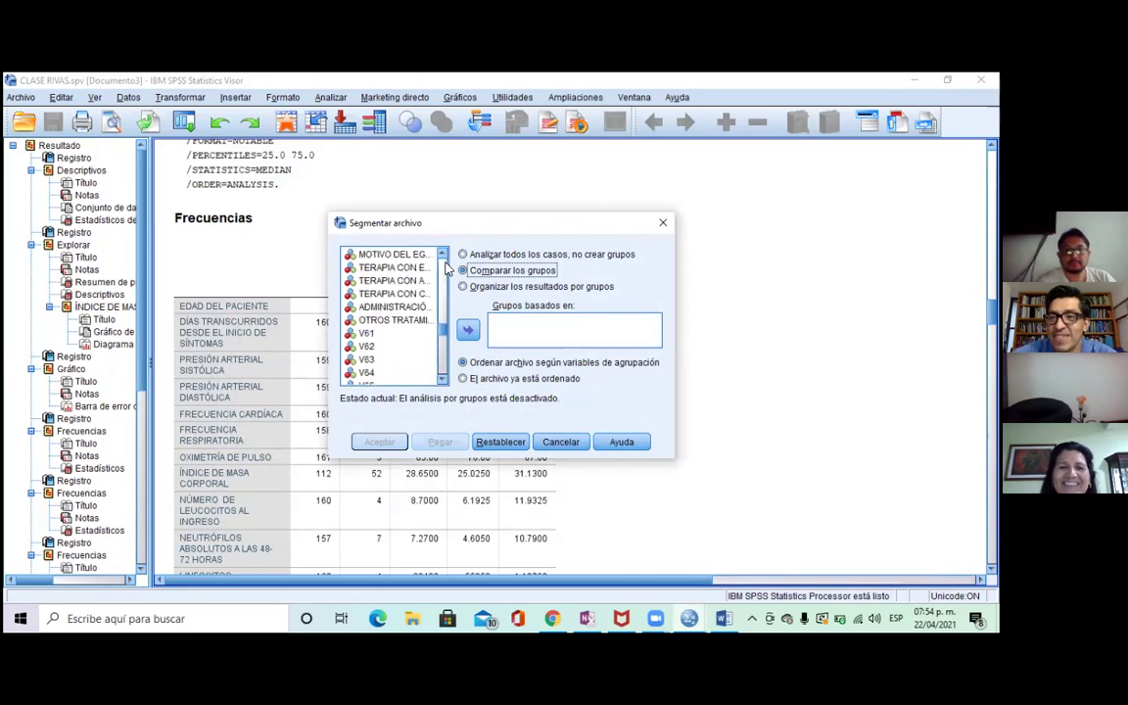
pyautogui.click(441, 381)
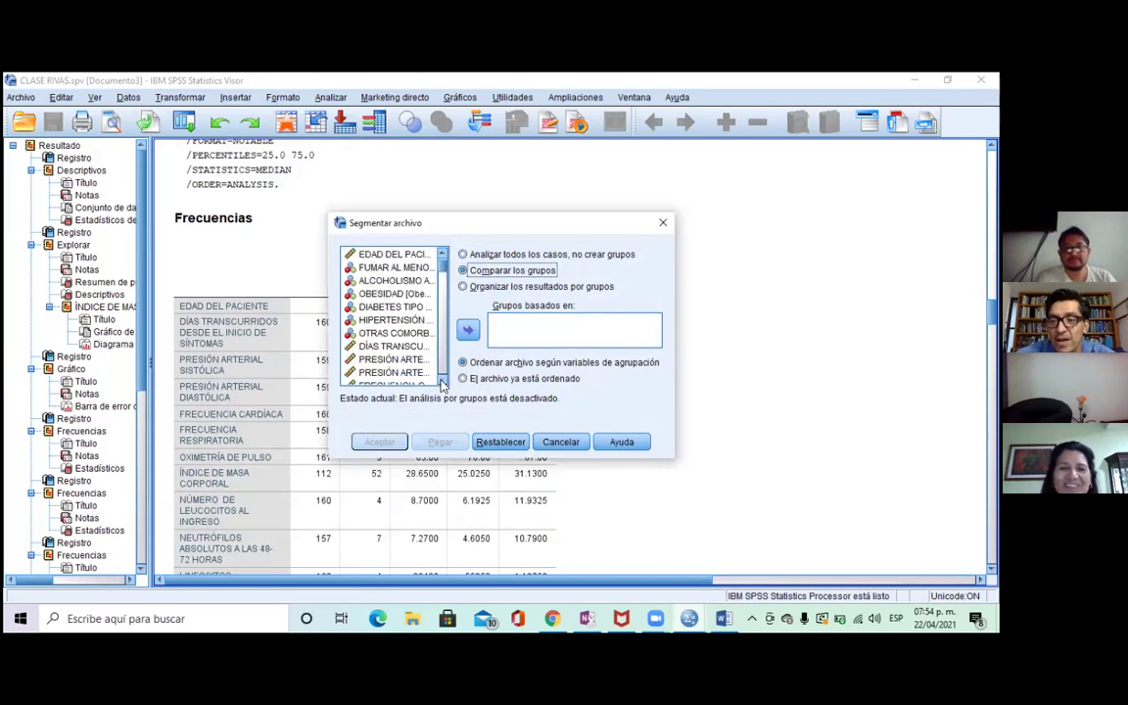
pyautogui.scroll(-8, 442, 381)
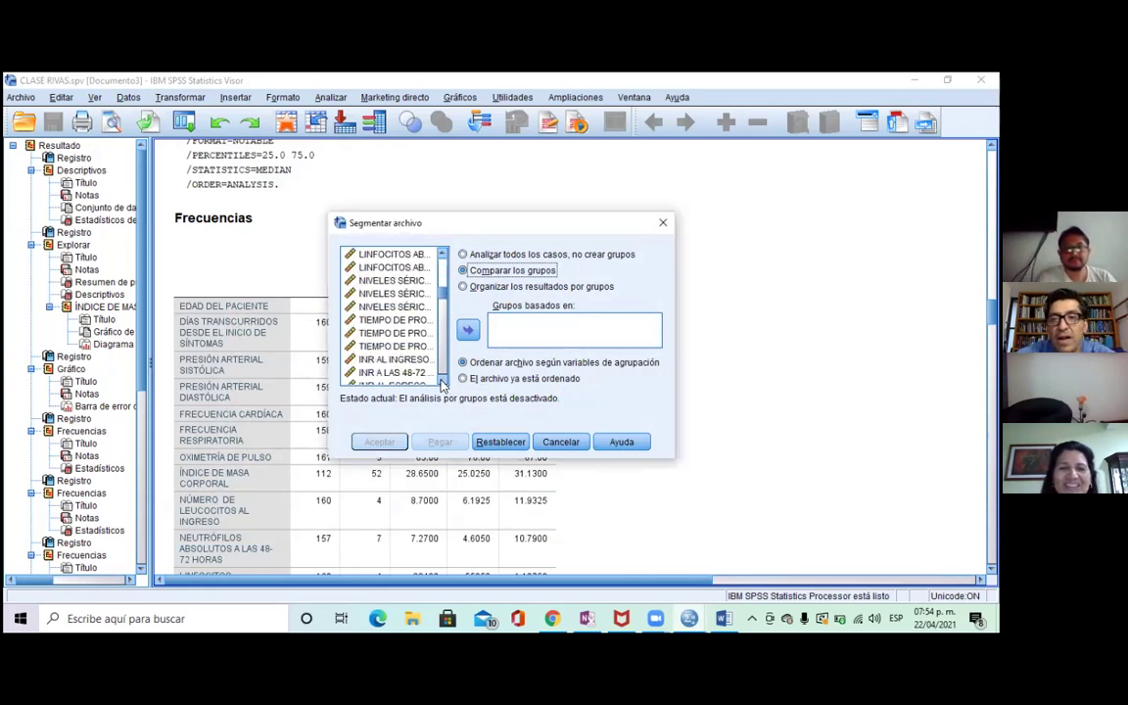
pyautogui.scroll(-4, 442, 384)
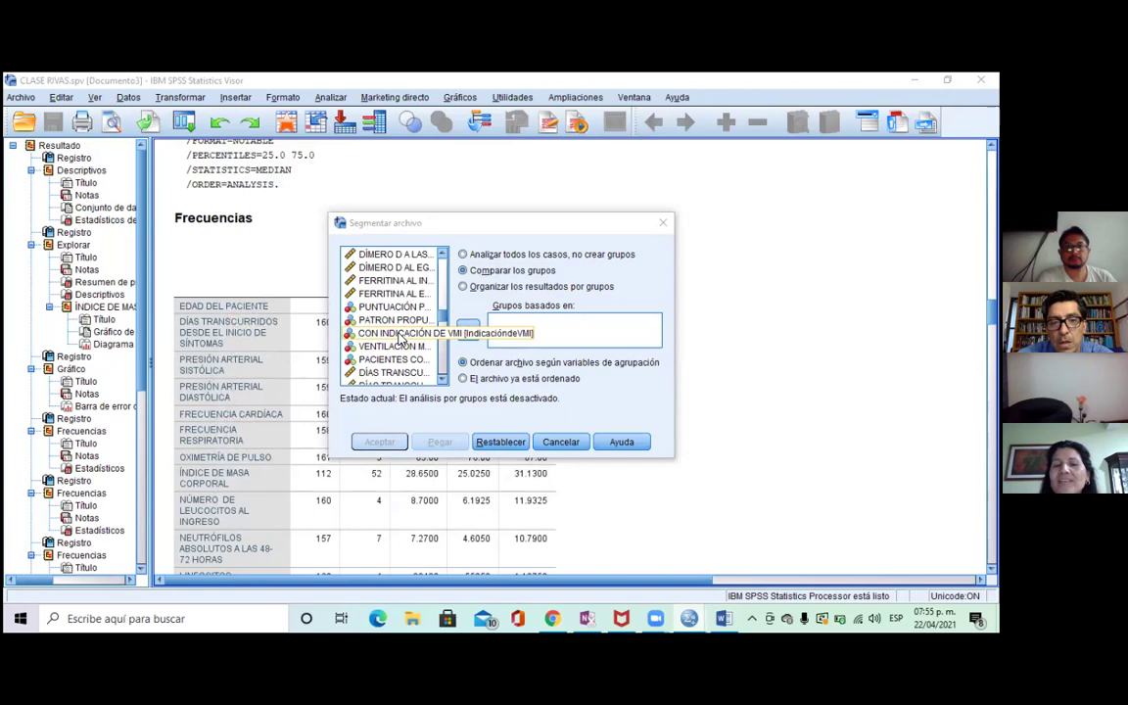
pyautogui.click(400, 335)
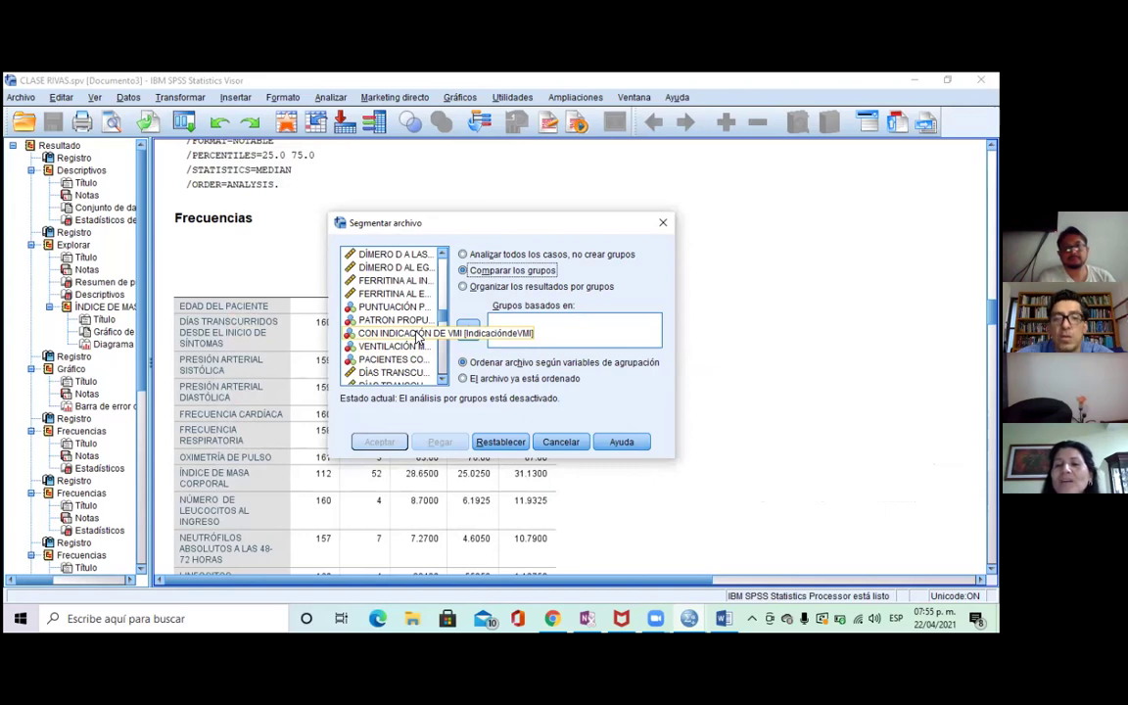
pyautogui.click(420, 336)
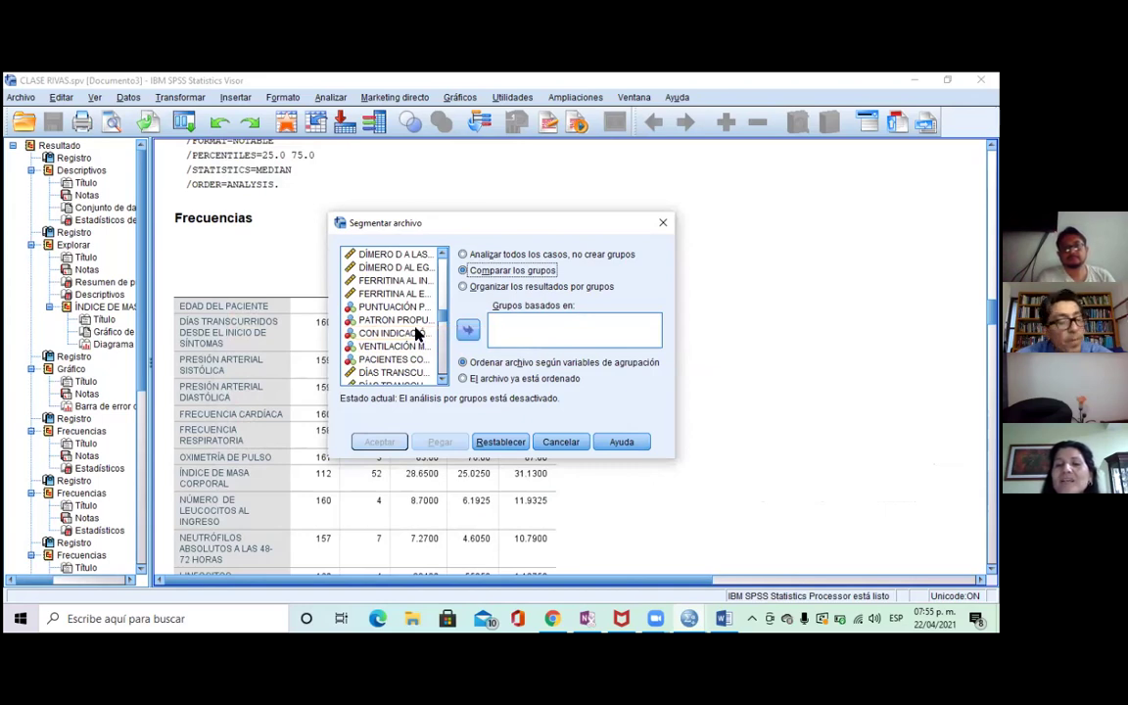
pyautogui.click(410, 336)
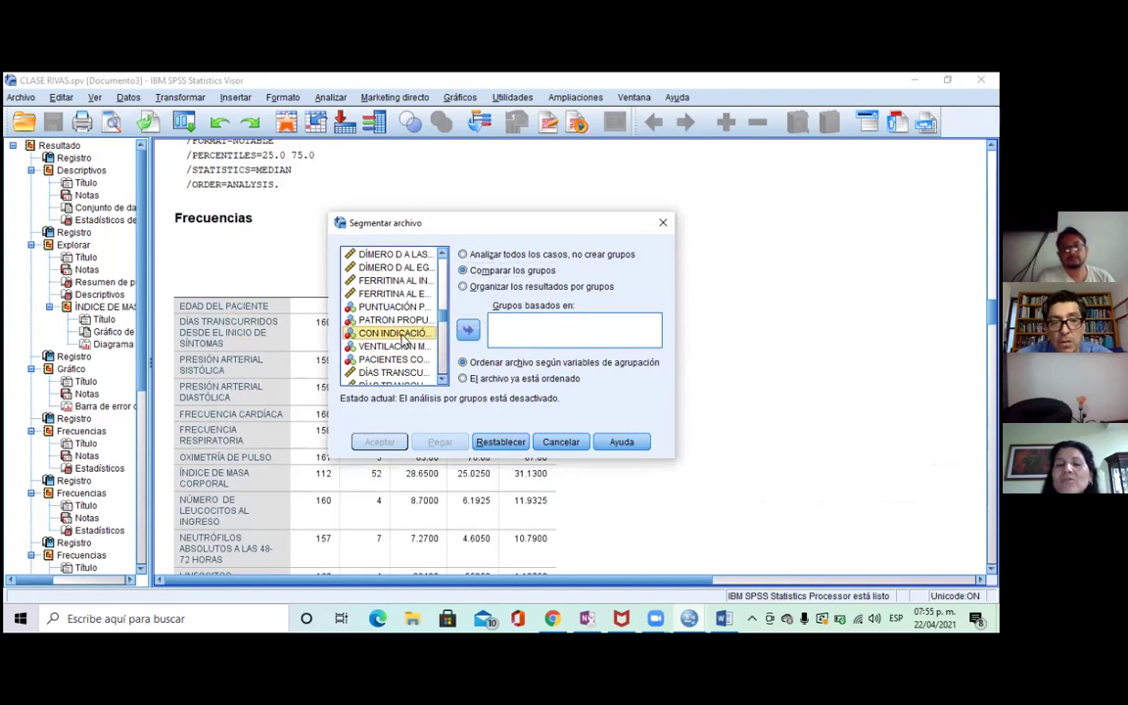
pyautogui.click(468, 333)
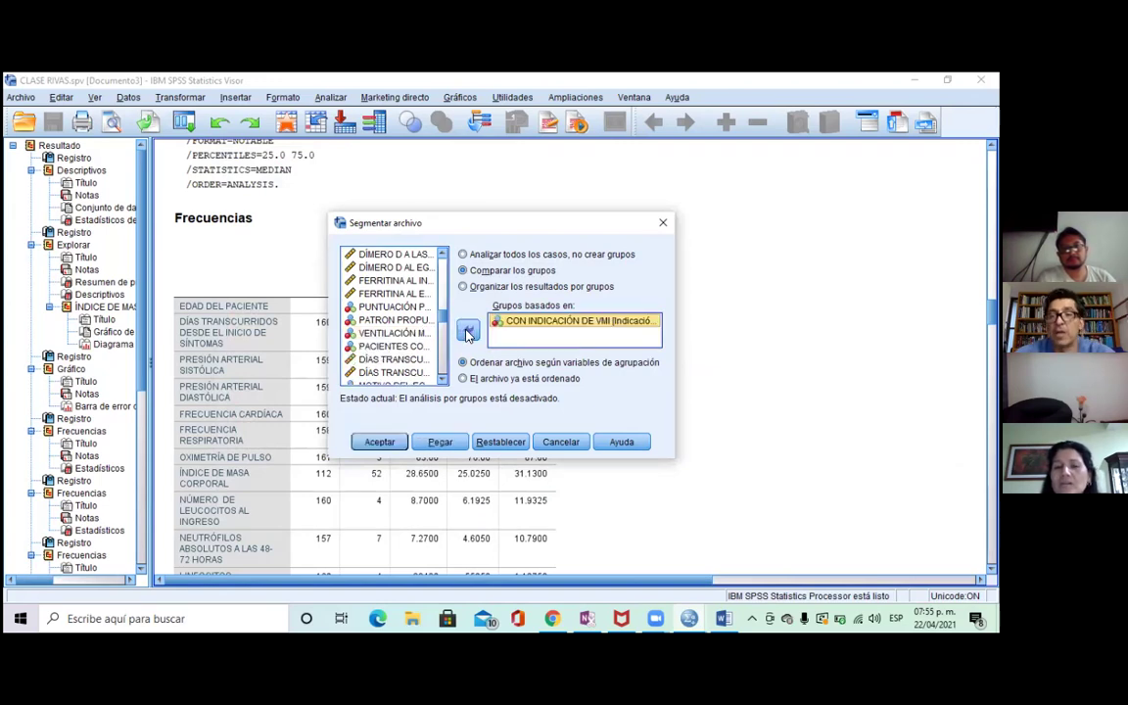
pyautogui.click(380, 442)
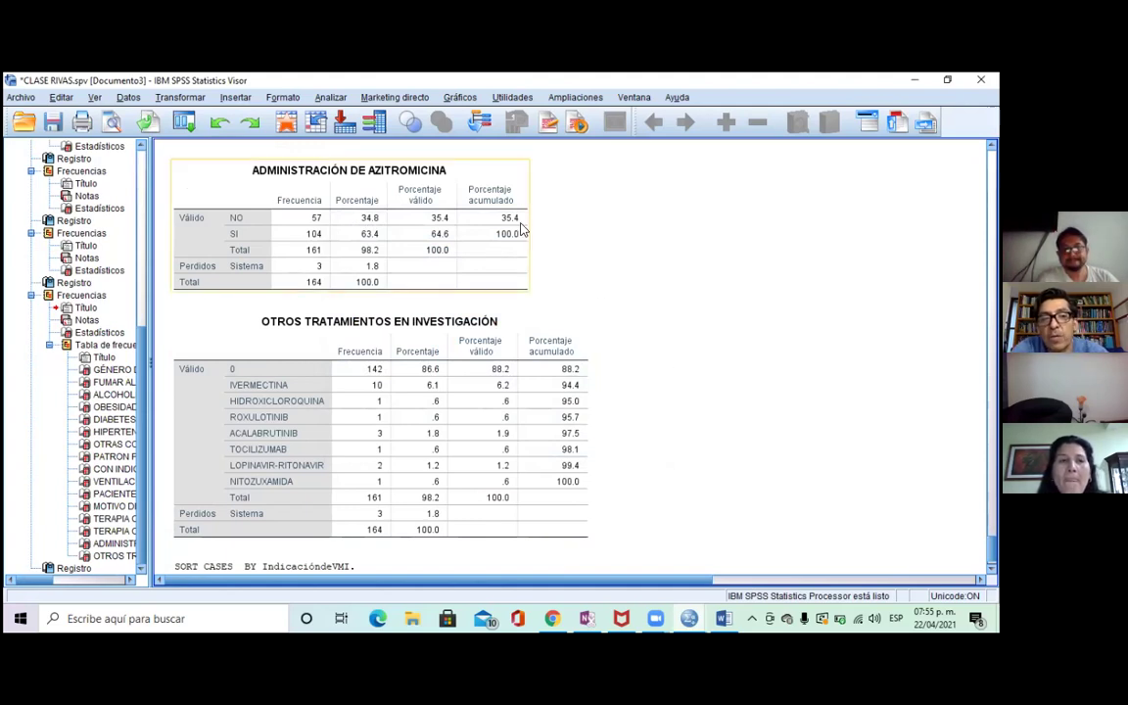
# Start a Frecuencias analysis and add EDAD DEL PACIENTE as the first variable.
pyautogui.click(185, 121)
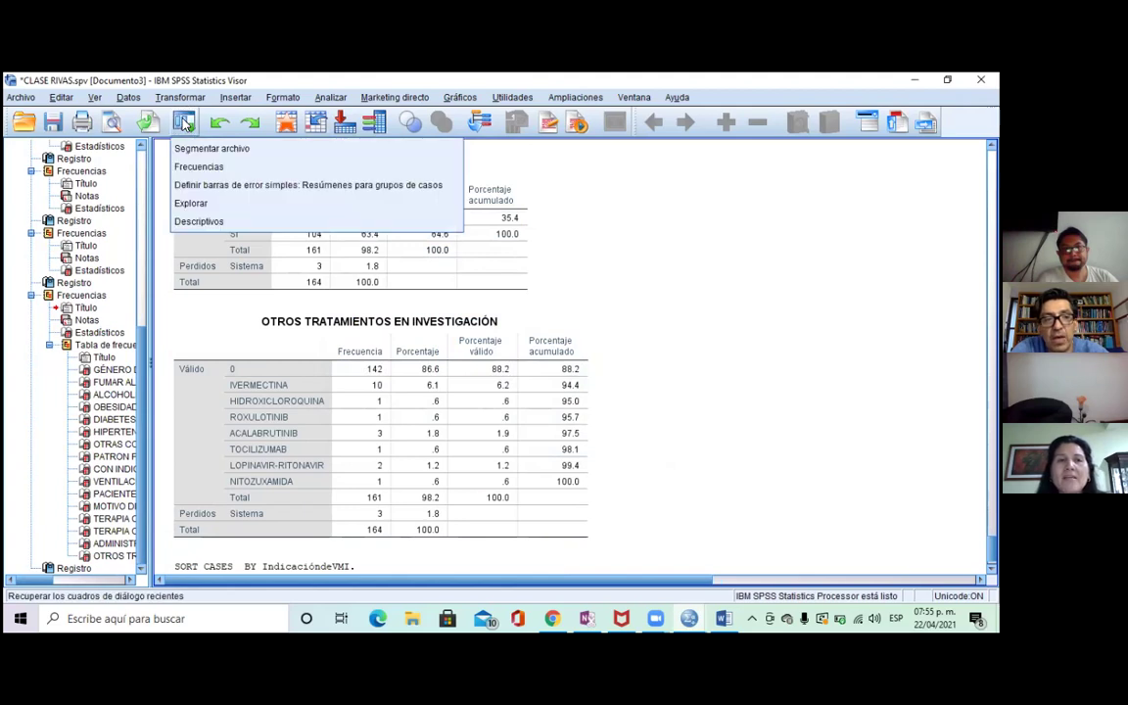
pyautogui.click(214, 167)
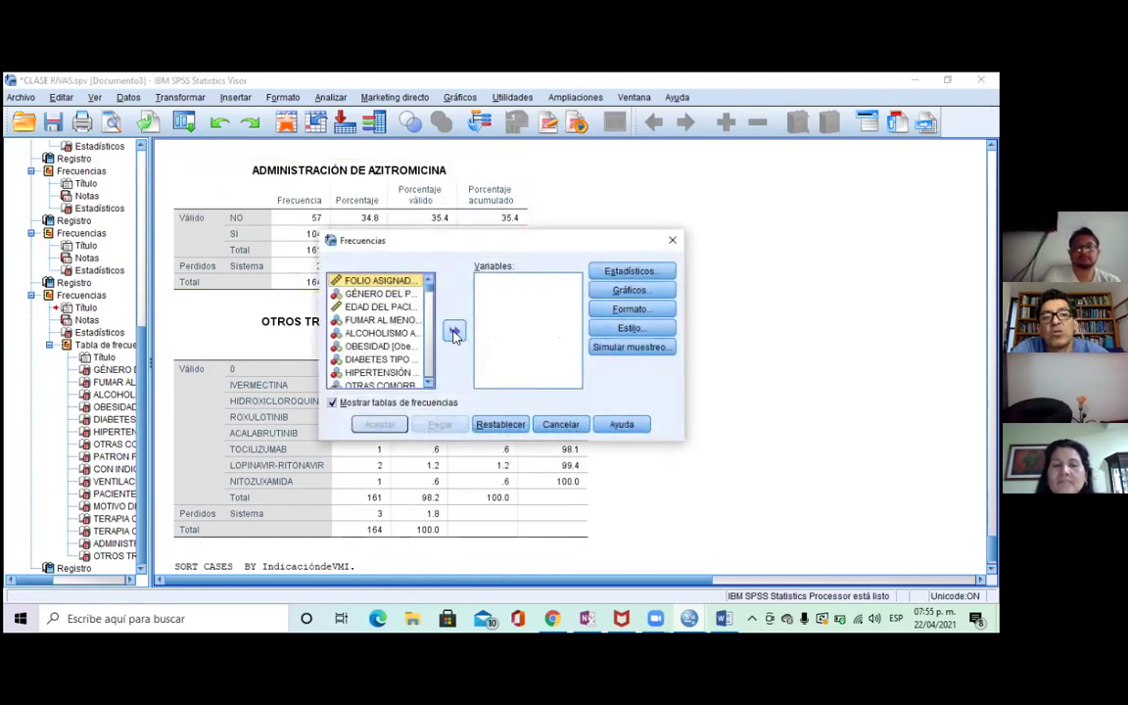
pyautogui.click(388, 308)
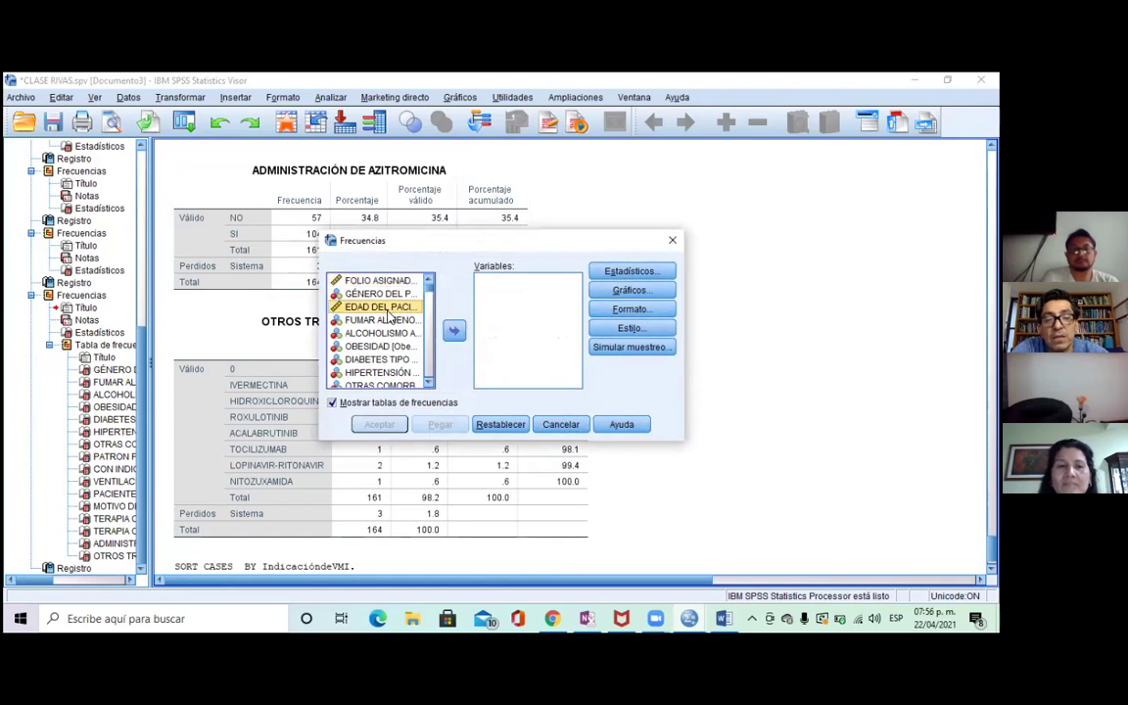
pyautogui.click(455, 333)
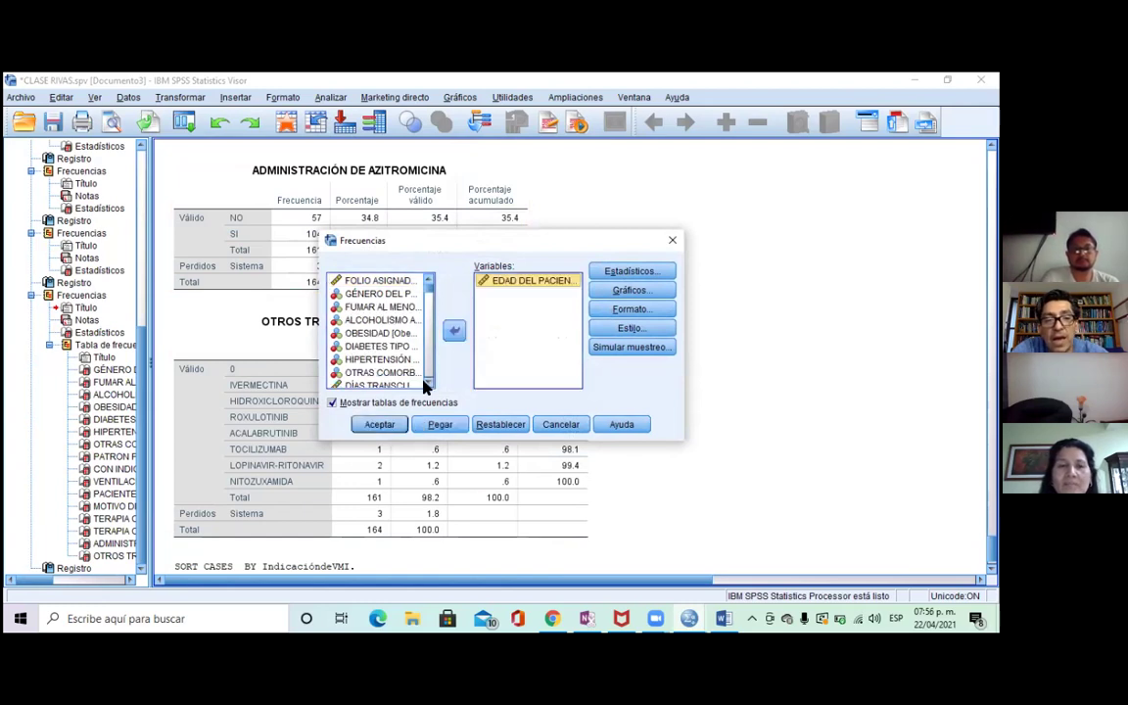
# Add the variable for days elapsed since symptom onset (DÍAS TRANSCURRIDOS) to the frequency analysis.
pyautogui.click(429, 385)
pyautogui.click(429, 385)
pyautogui.click(429, 384)
pyautogui.click(429, 384)
pyautogui.click(429, 385)
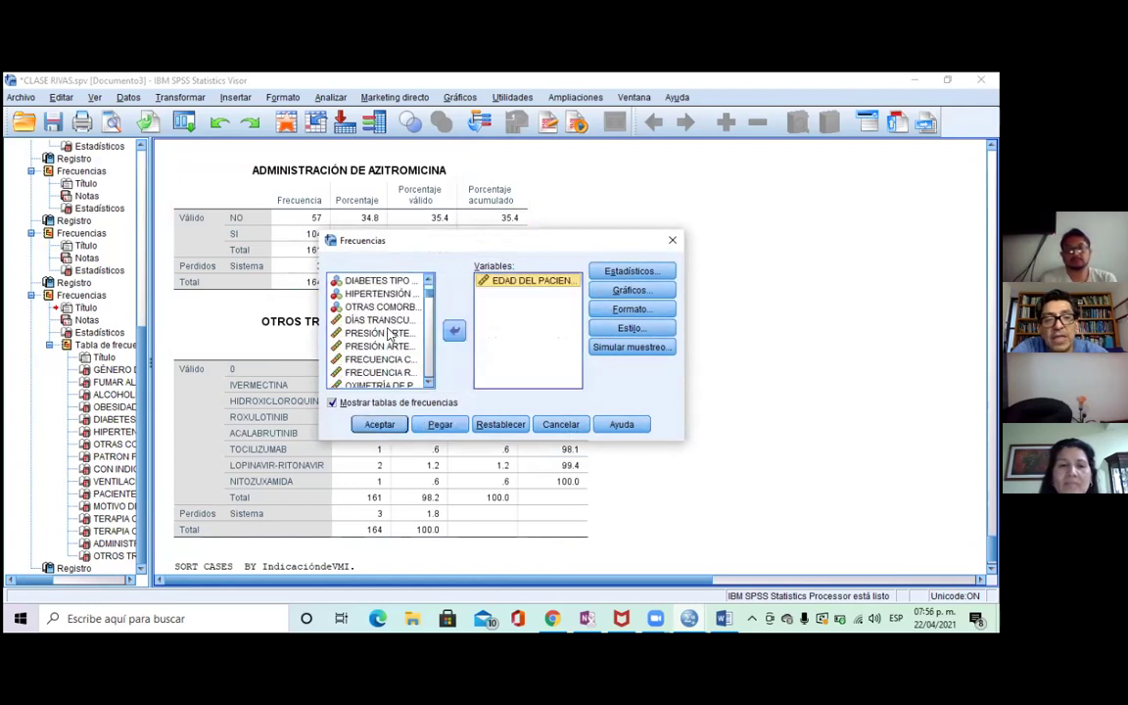
pyautogui.click(382, 322)
pyautogui.doubleClick(382, 321)
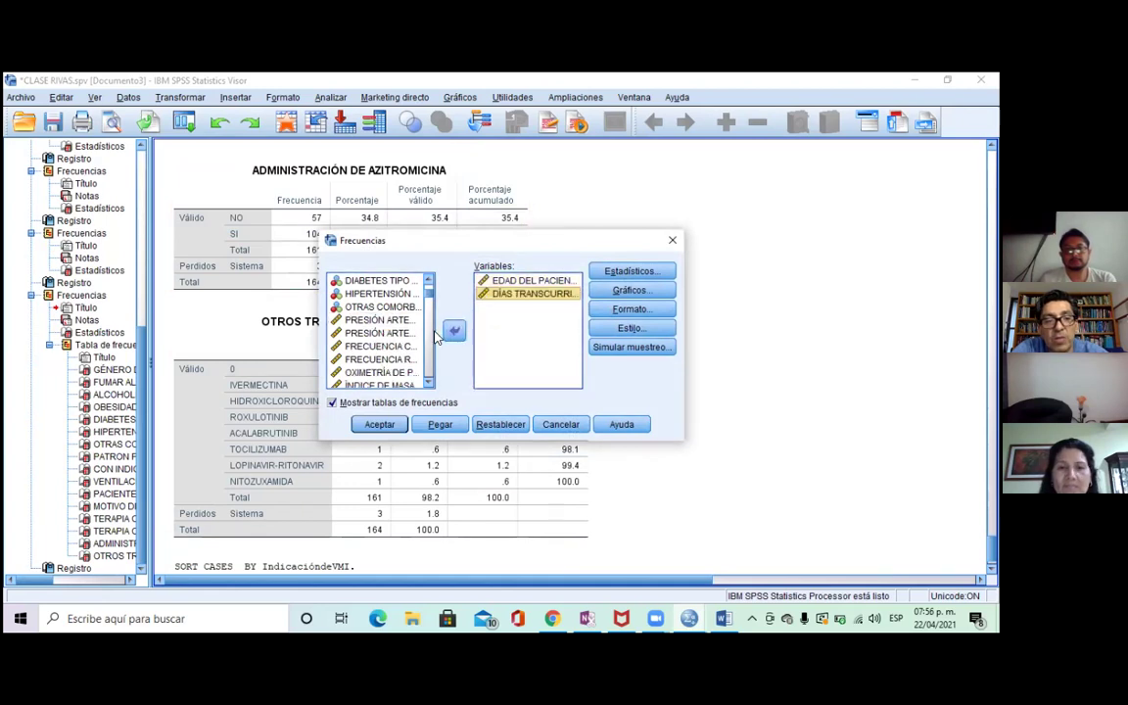
# Add PRESIÓN ARTERIAL SISTÓLICA to the frequency analysis and turn off the display of frequency tables.
pyautogui.click(392, 321)
pyautogui.doubleClick(392, 322)
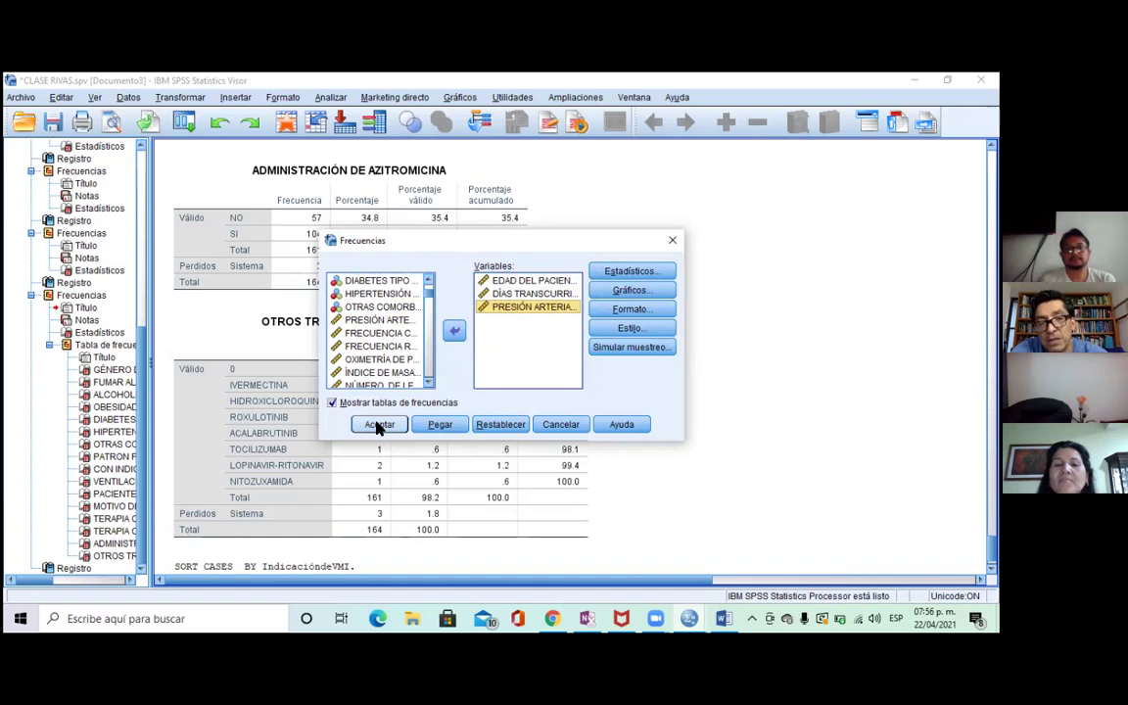
pyautogui.click(333, 403)
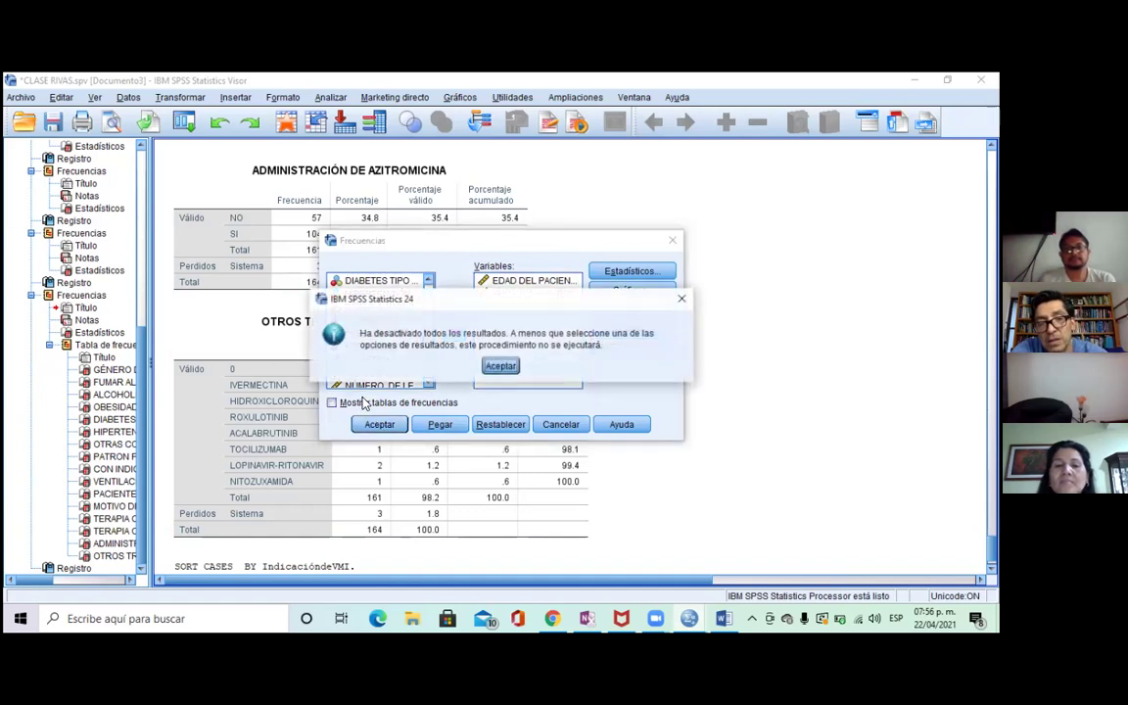
pyautogui.click(499, 368)
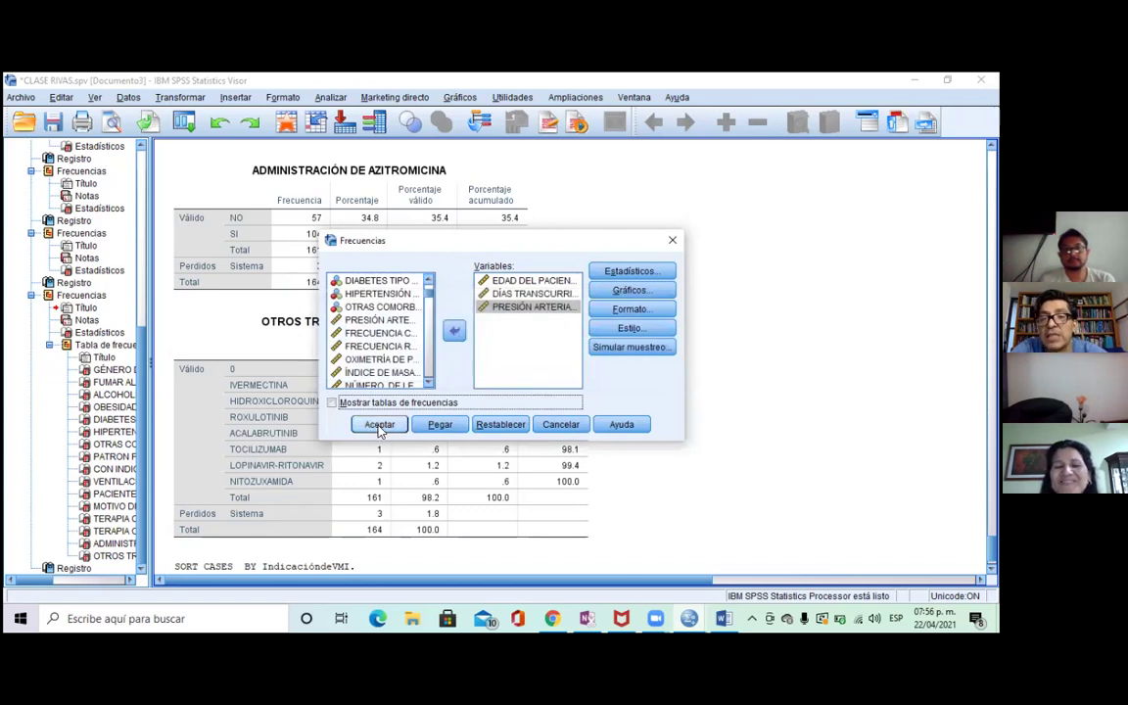
# Request the median (Mediana) and the 25 and 75 percentiles as statistics for the frequency analysis.
pyautogui.click(634, 271)
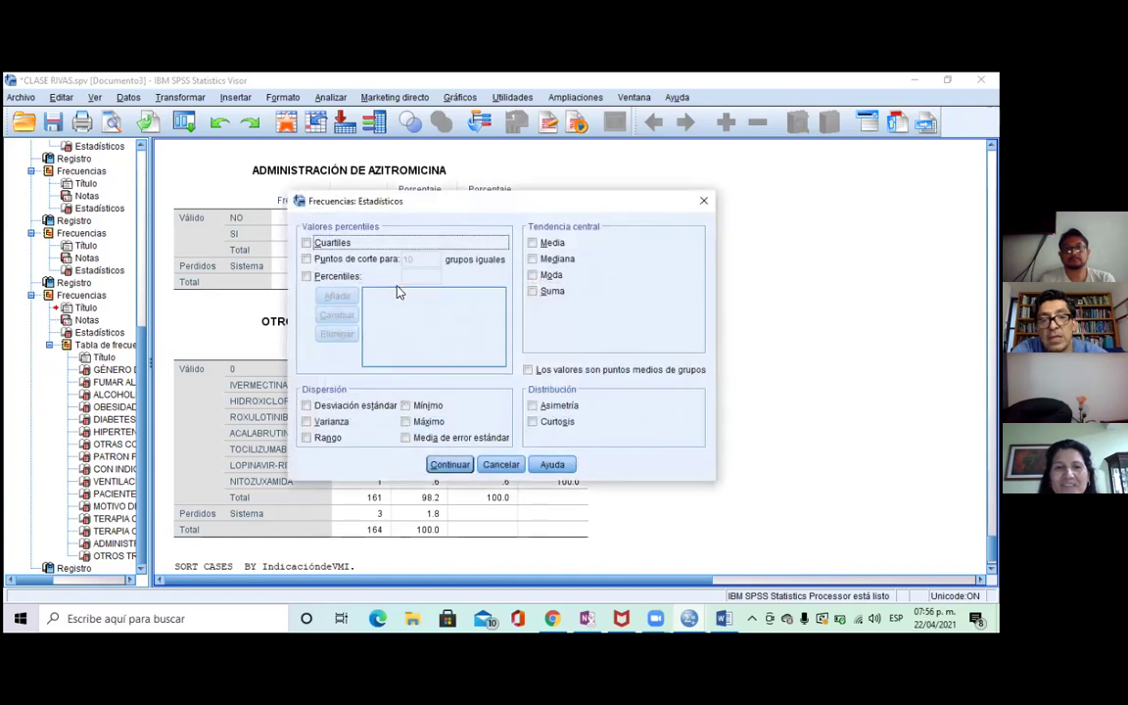
pyautogui.click(549, 260)
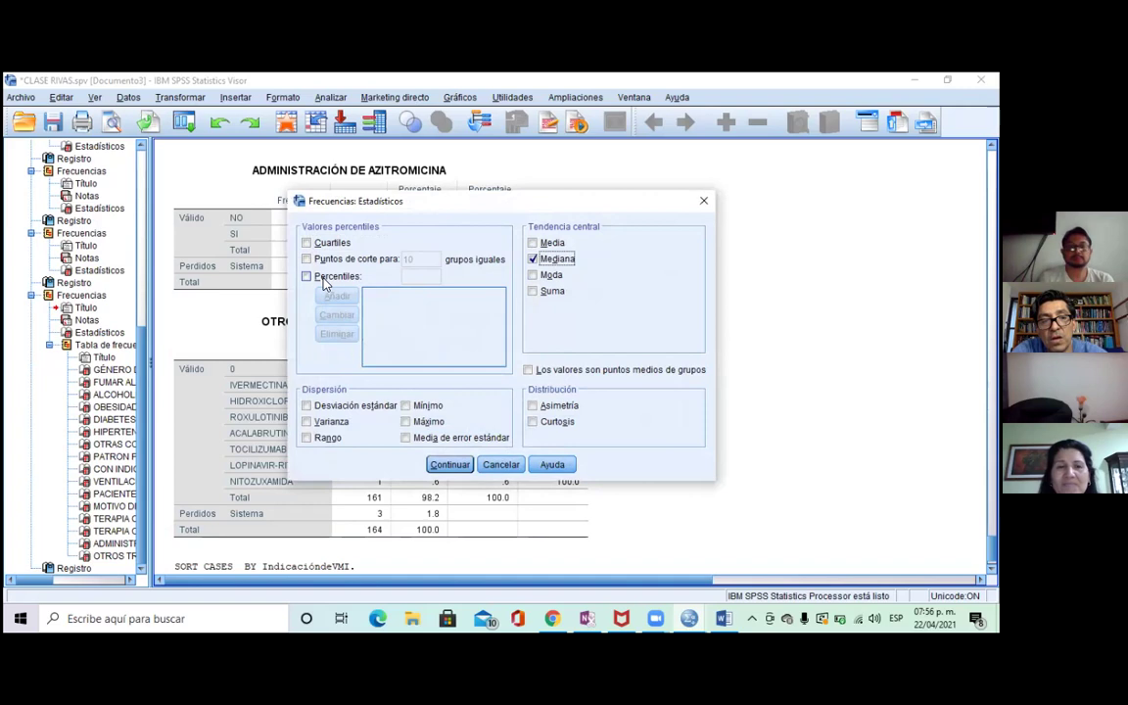
pyautogui.click(325, 279)
pyautogui.click(426, 277)
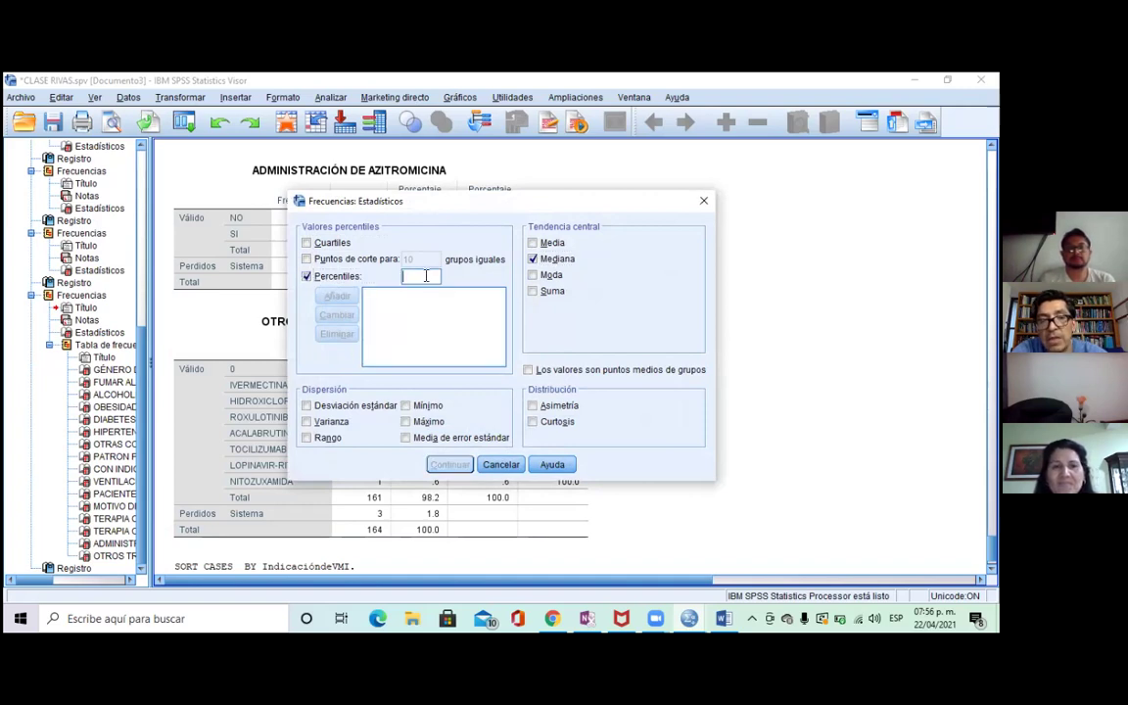
pyautogui.write('25')
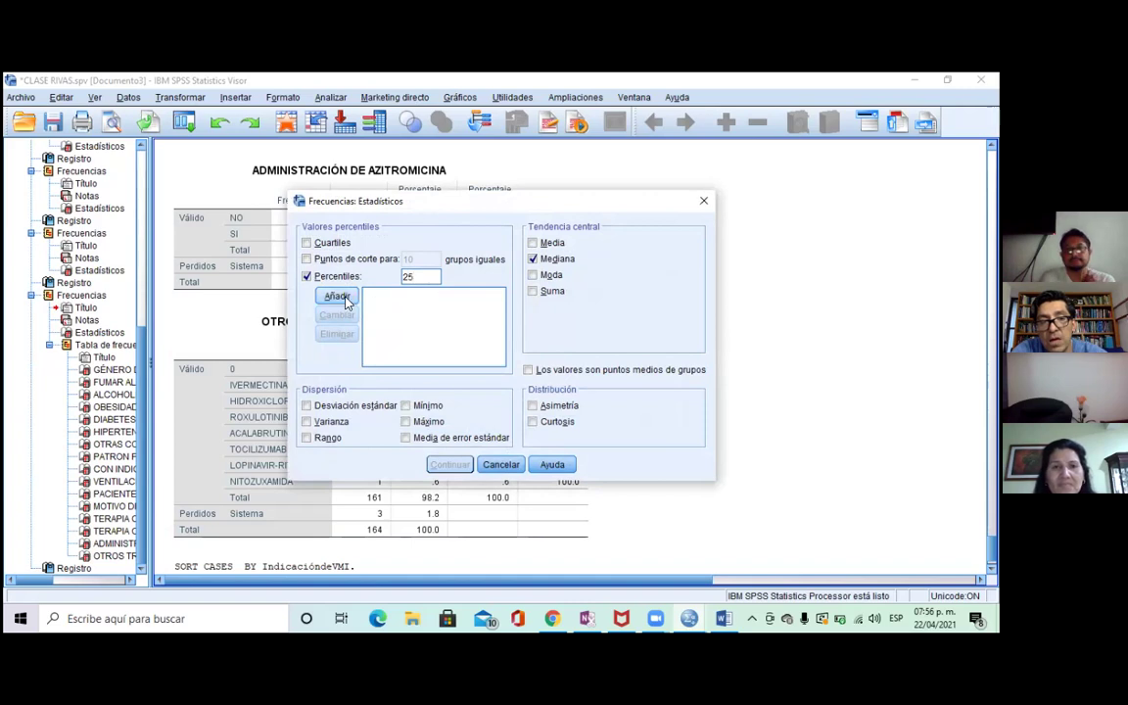
pyautogui.click(337, 295)
pyautogui.click(411, 277)
pyautogui.write('7')
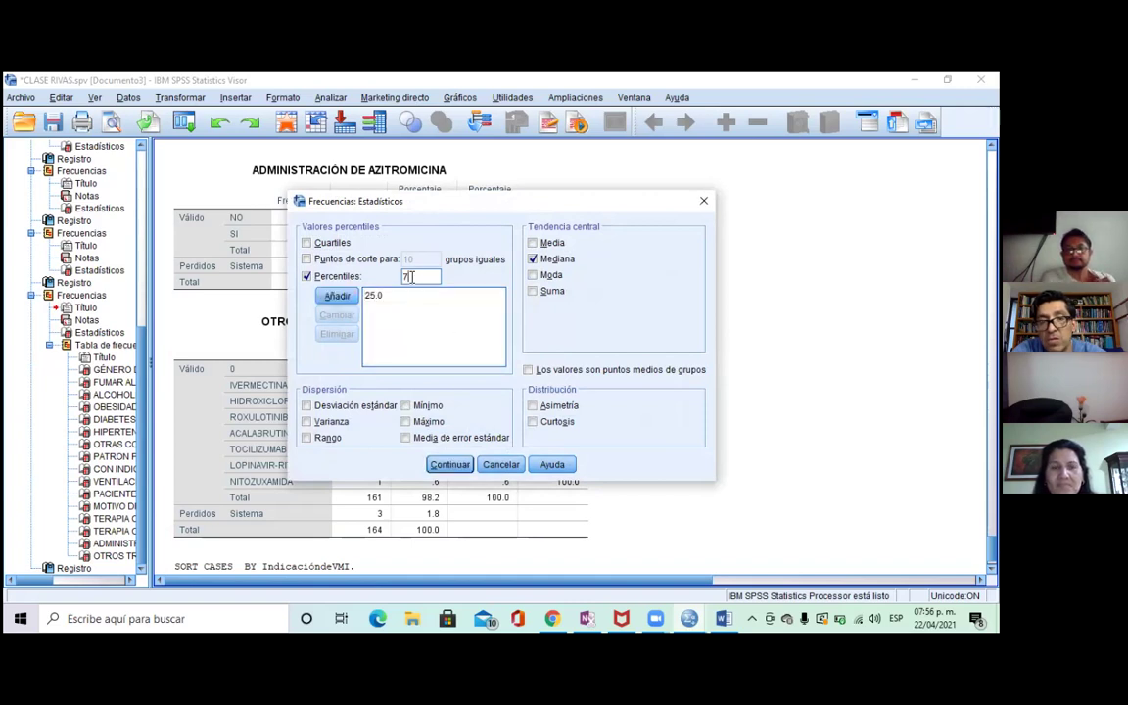
pyautogui.write('5')
pyautogui.click(337, 296)
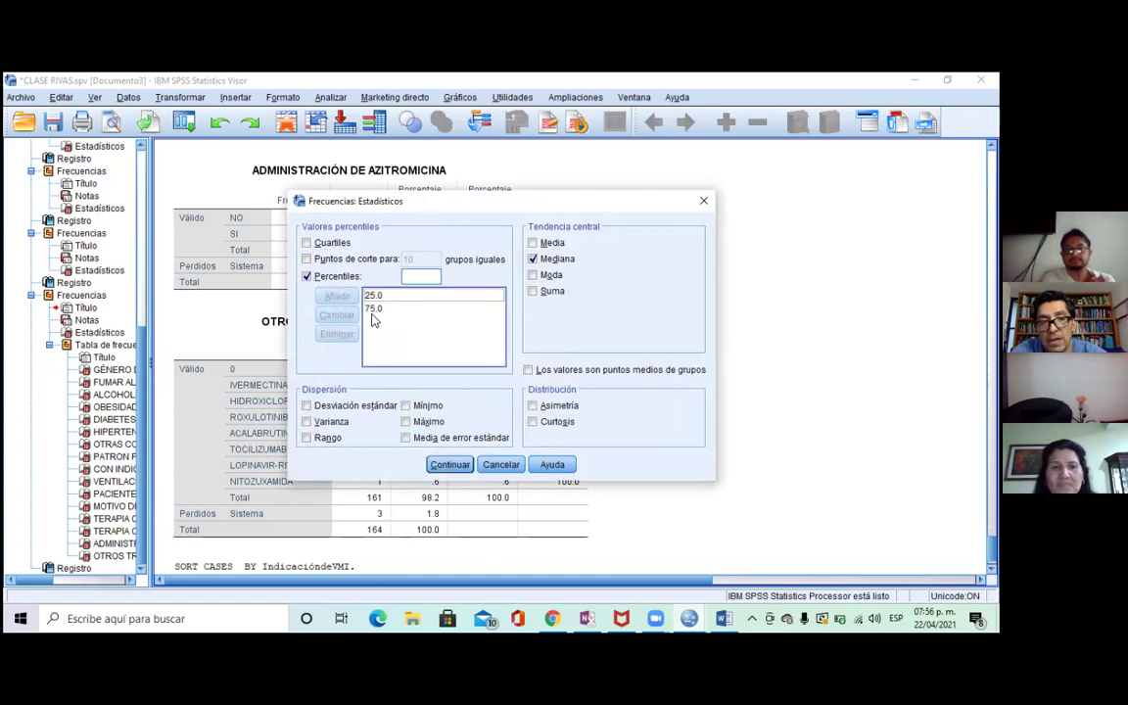
pyautogui.click(450, 465)
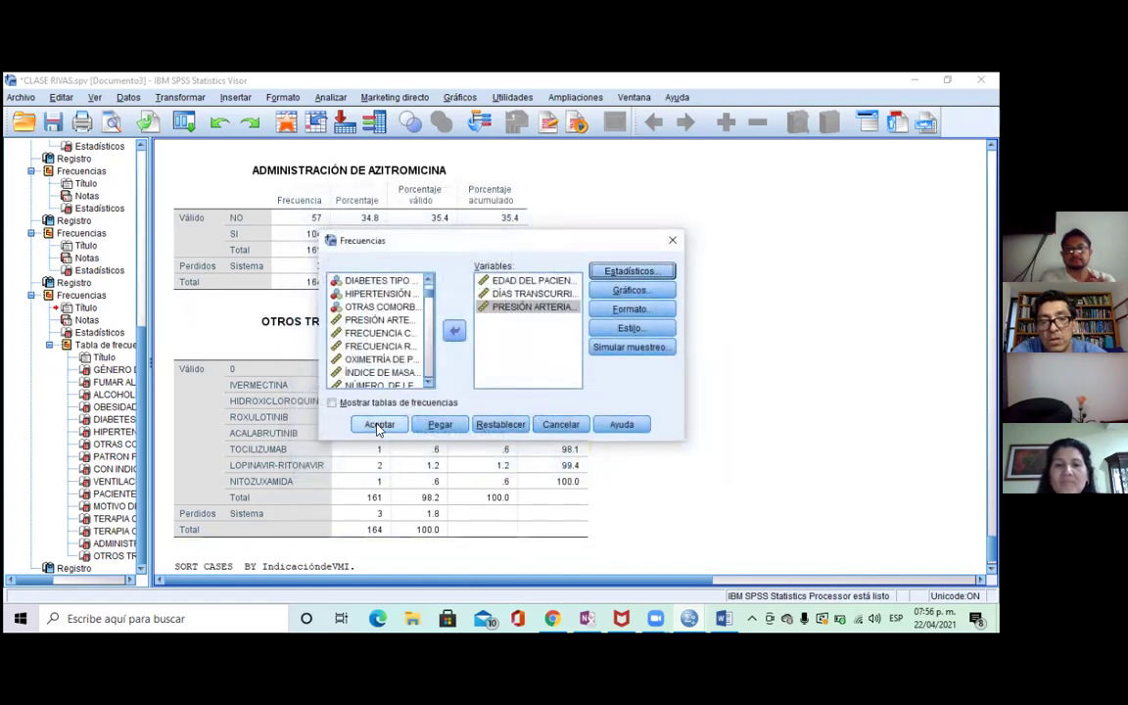
# Run the frequency analysis and review the resulting Estadísticos table by indication for VMI.
pyautogui.click(379, 428)
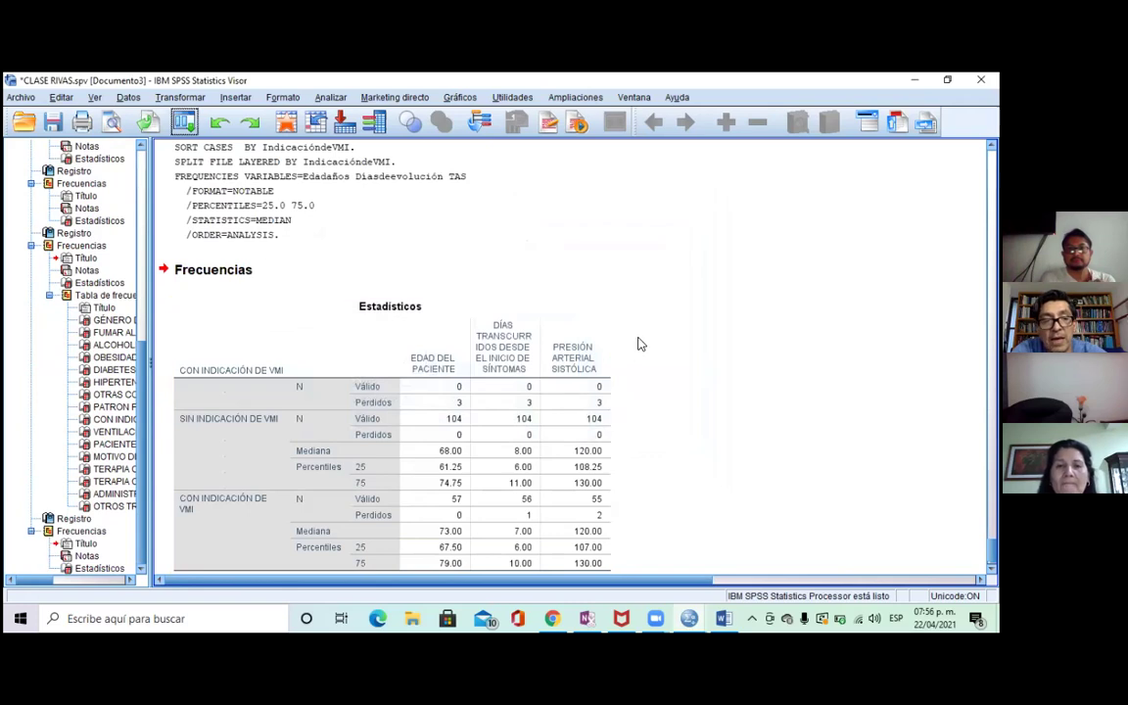
pyautogui.click(397, 407)
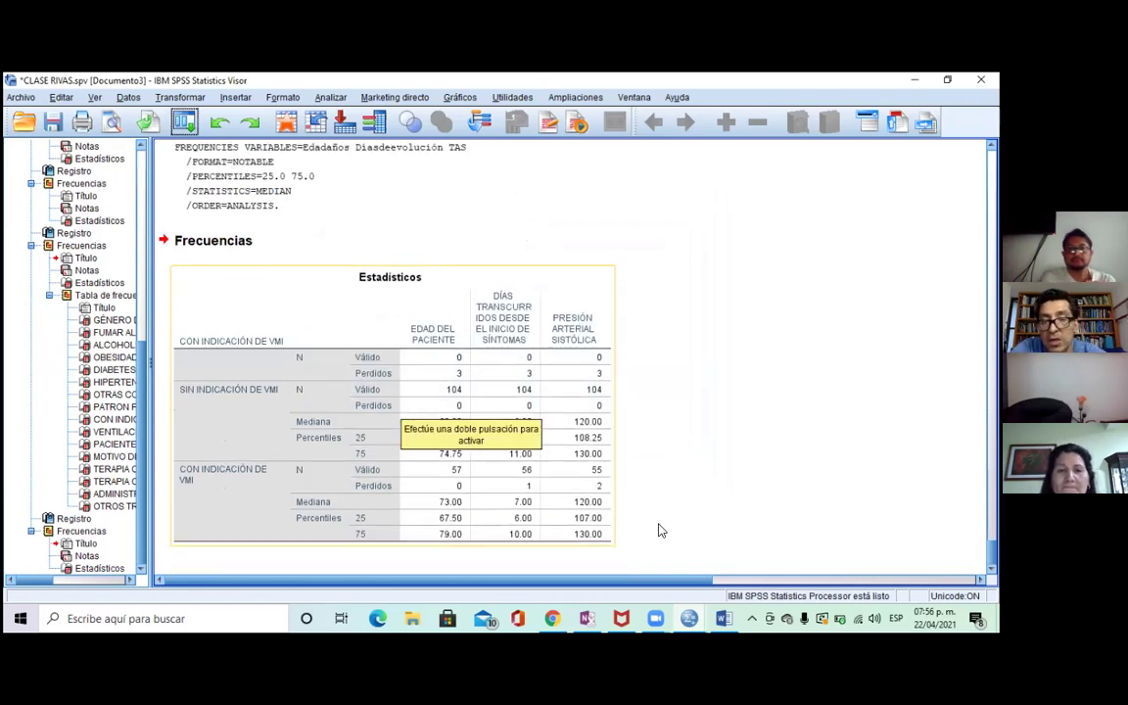
pyautogui.click(676, 468)
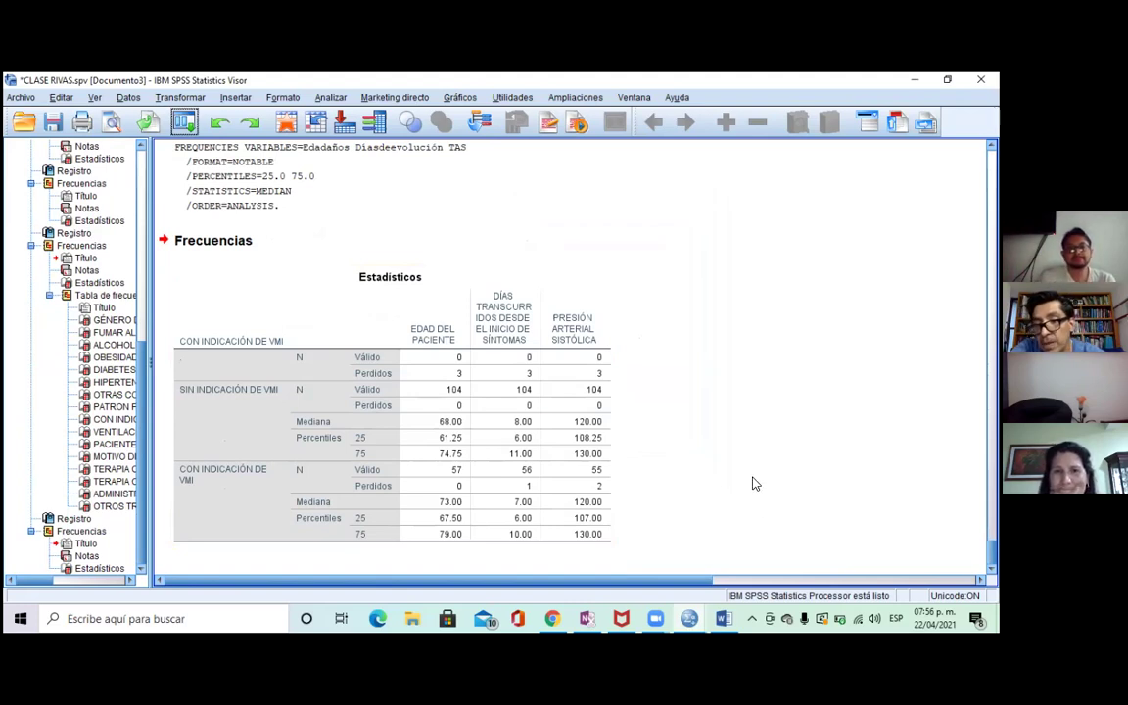
pyautogui.click(543, 475)
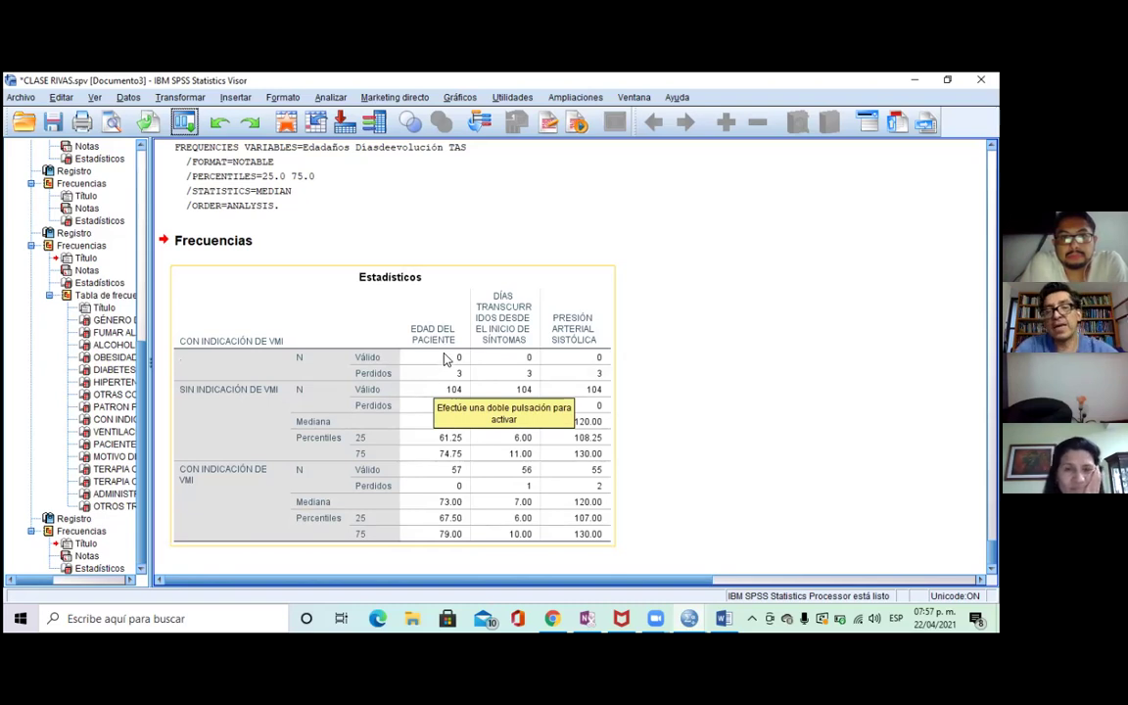
# Start a nonparametric test for independent samples with the objective of comparing medians between groups (Comparar medianas entre grupos).
pyautogui.click(334, 99)
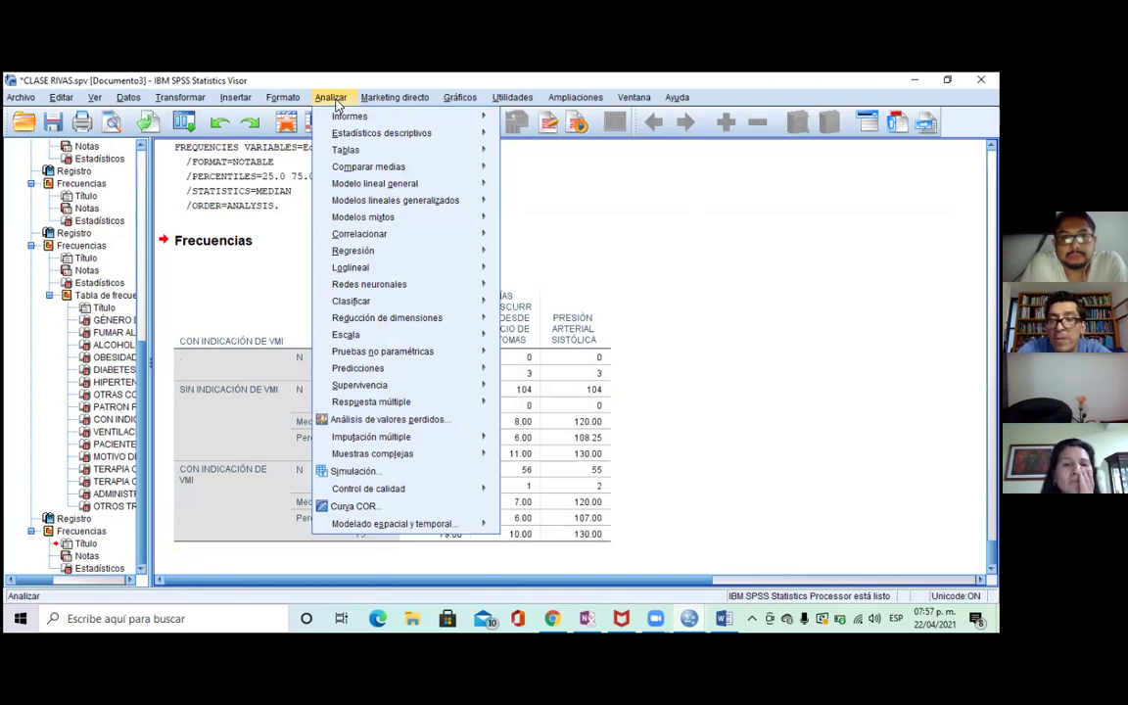
pyautogui.moveTo(381, 236)
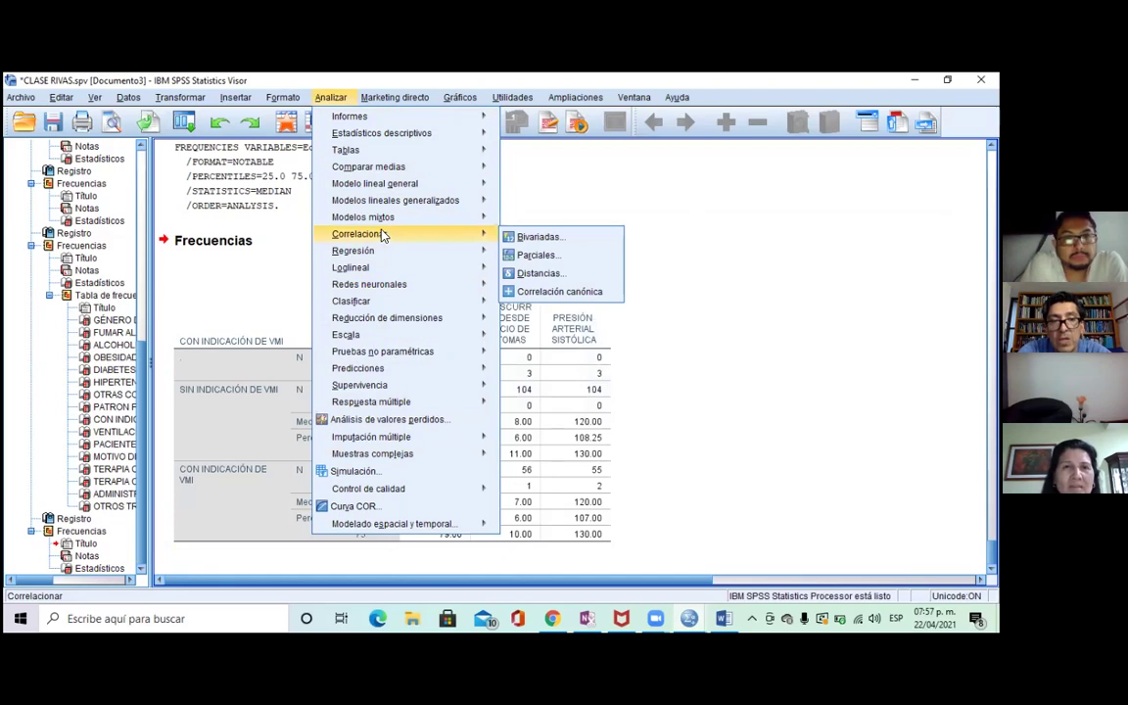
pyautogui.moveTo(361, 458)
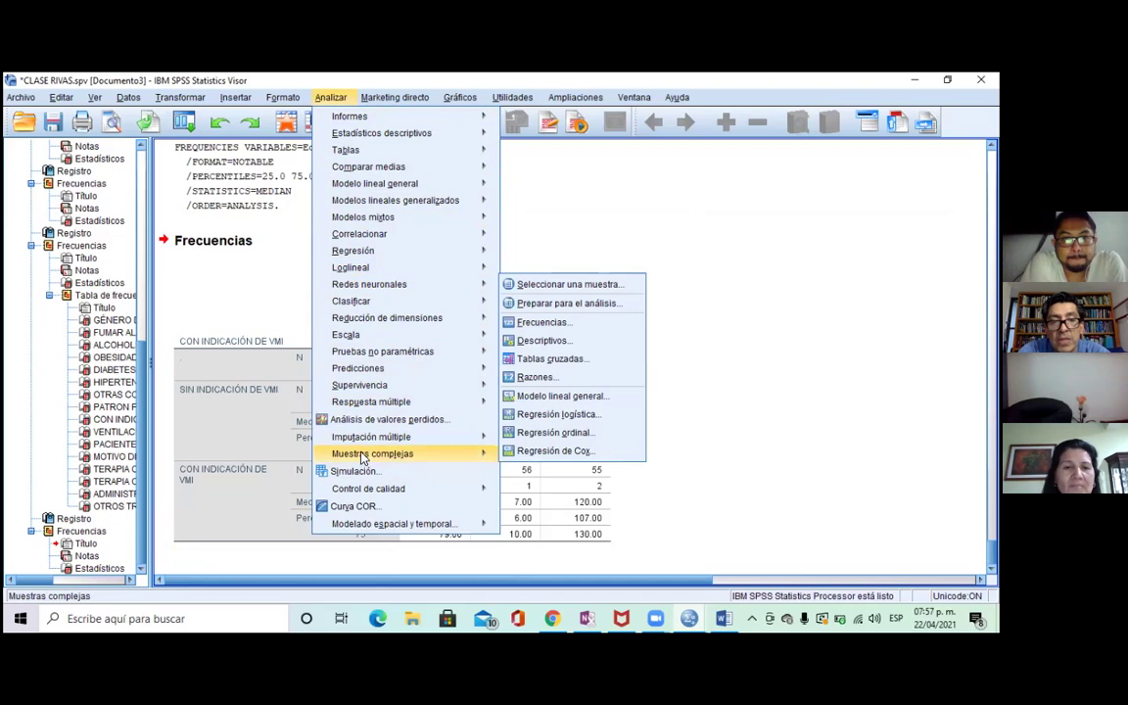
pyautogui.moveTo(391, 355)
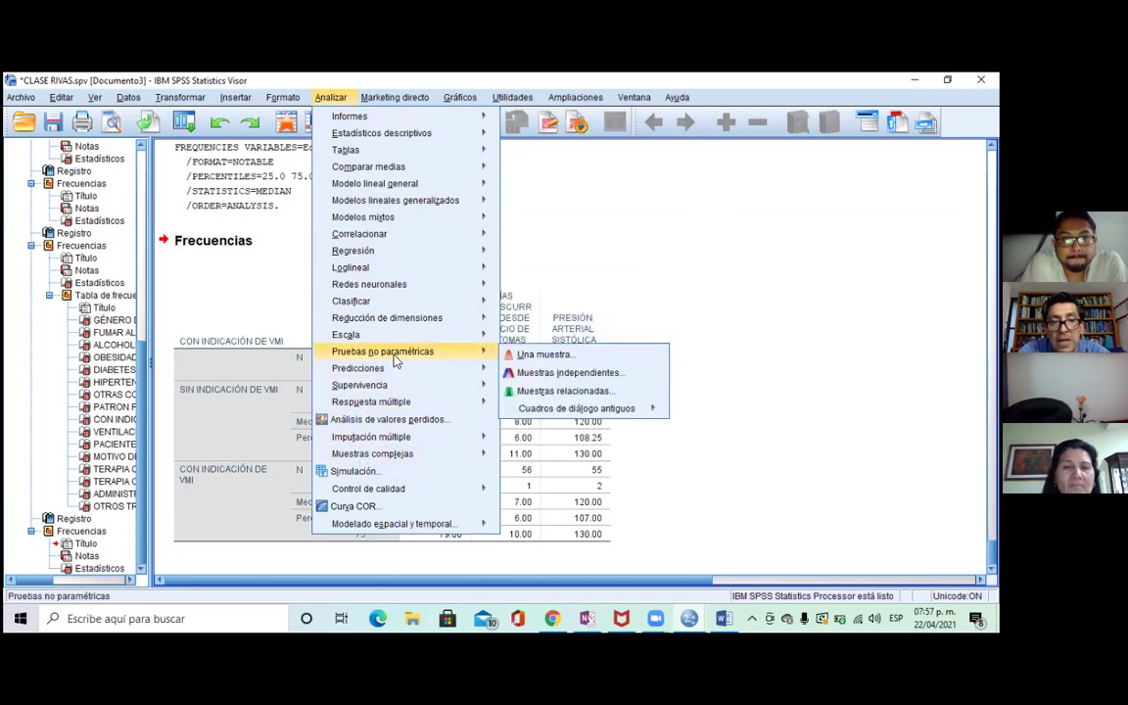
pyautogui.click(549, 373)
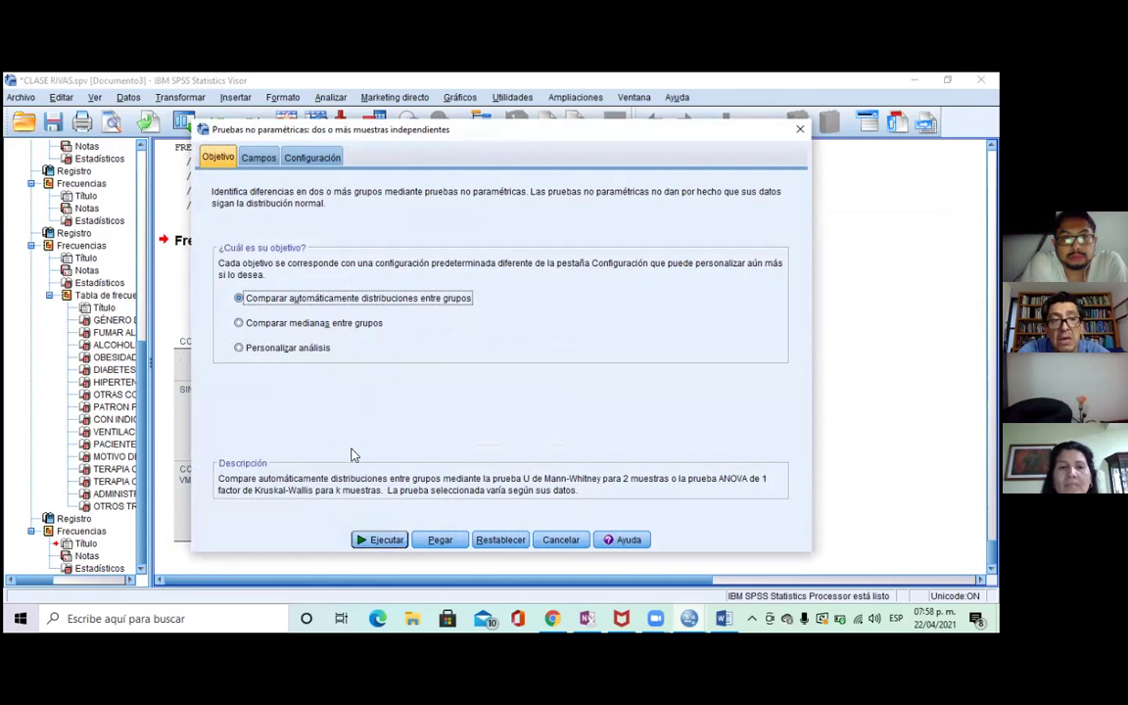
pyautogui.click(341, 332)
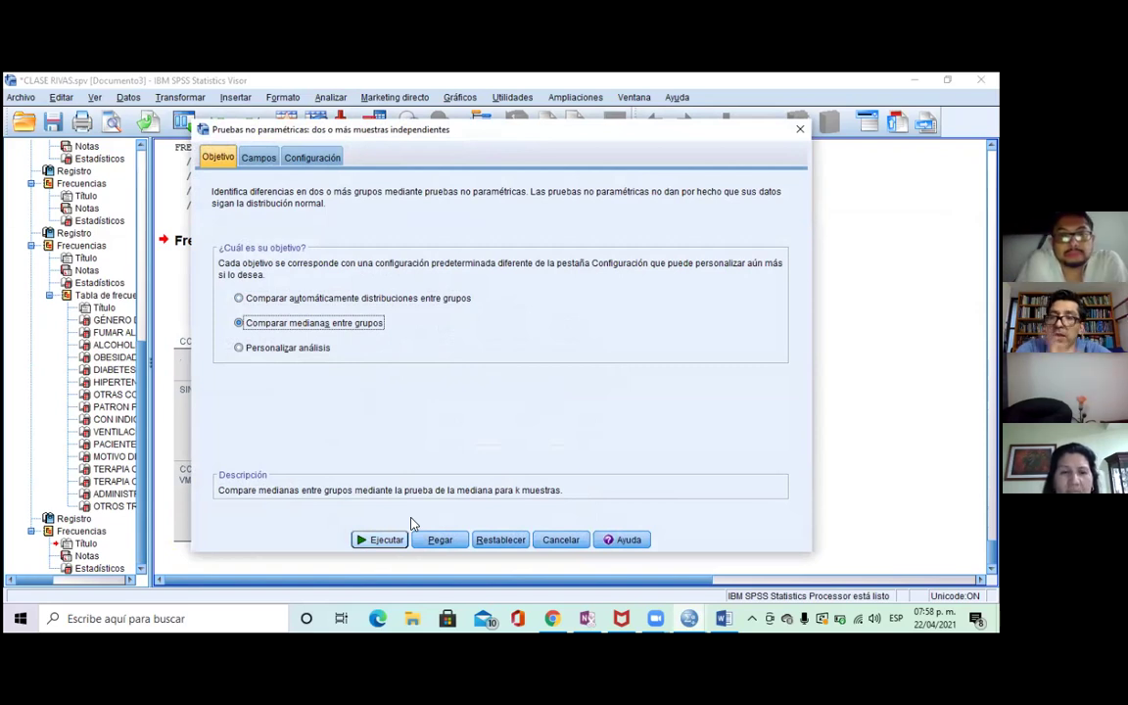
# Assign CON INDICACIÓN DE VMI as the grouping field of the nonparametric test.
pyautogui.click(258, 158)
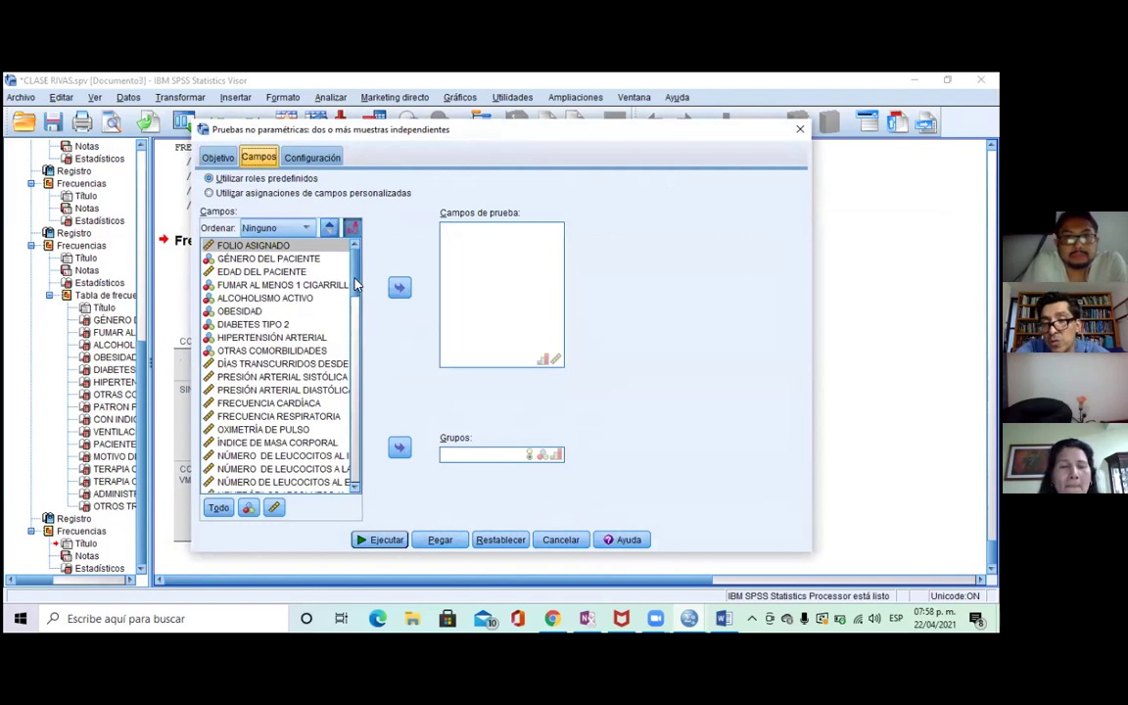
pyautogui.moveTo(356, 284); pyautogui.dragTo(356, 393)
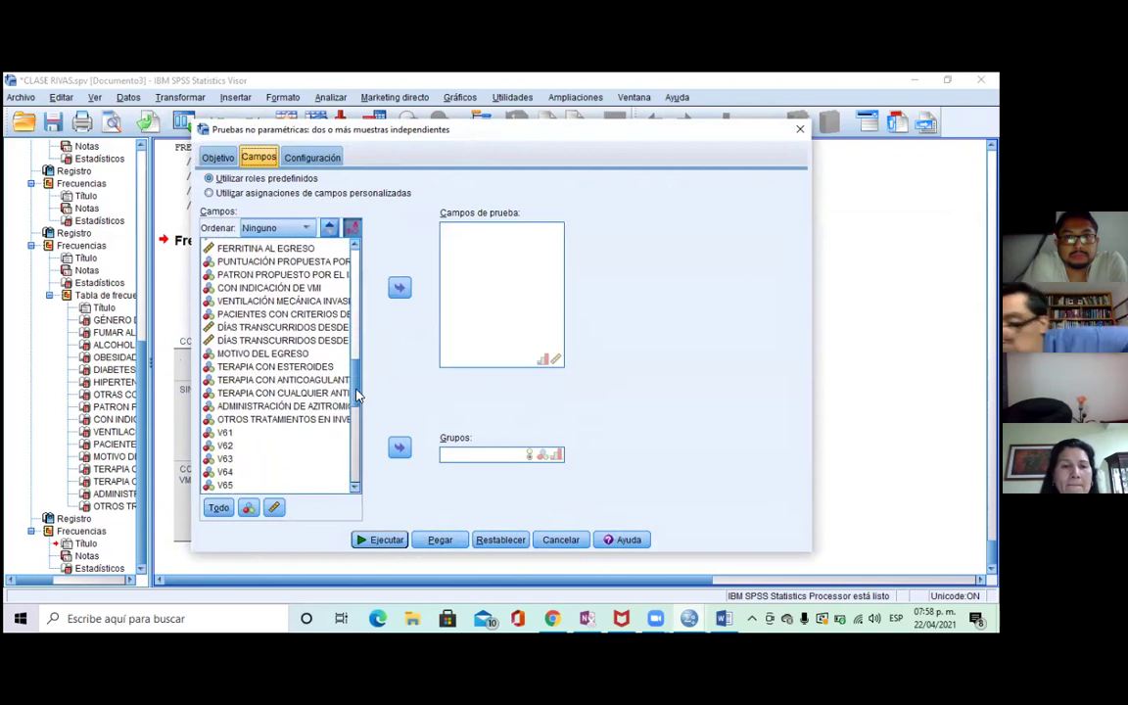
pyautogui.scroll(1, 356, 392)
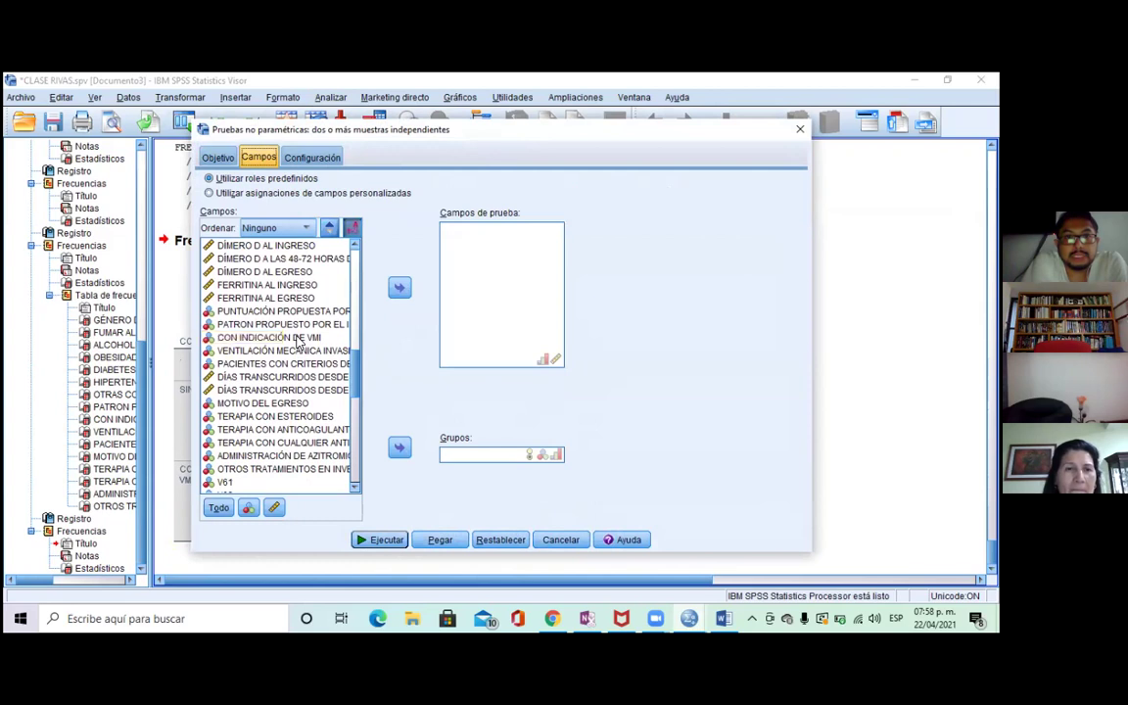
pyautogui.click(298, 338)
pyautogui.click(400, 287)
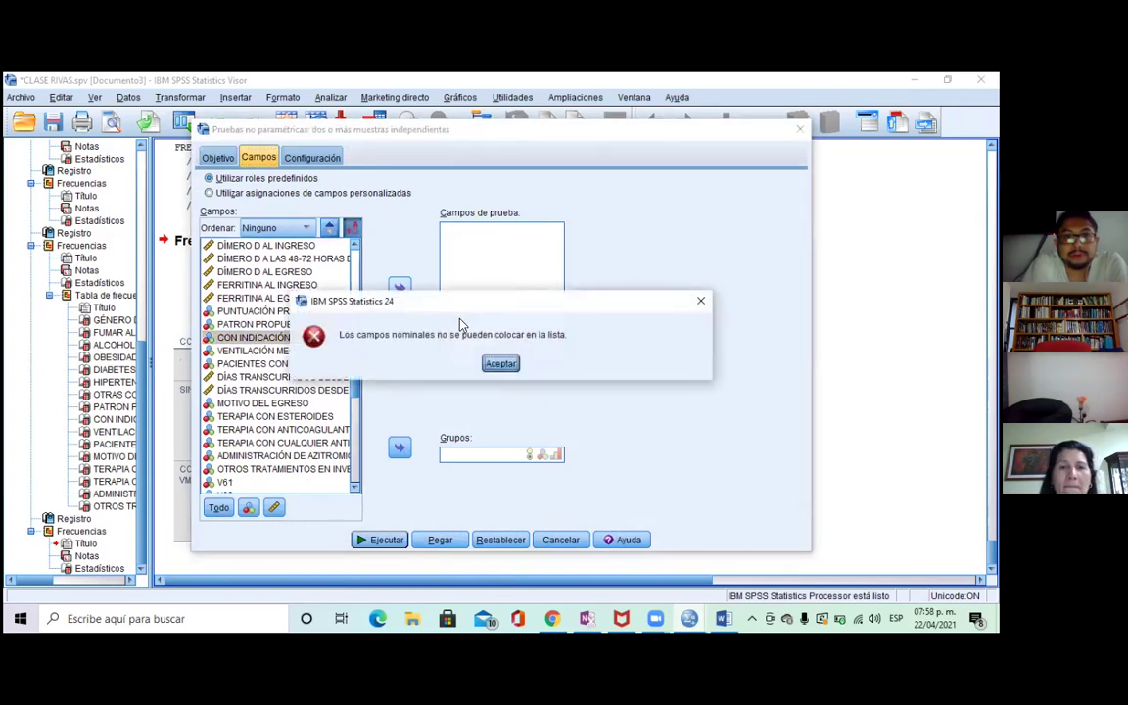
pyautogui.click(701, 301)
pyautogui.click(400, 448)
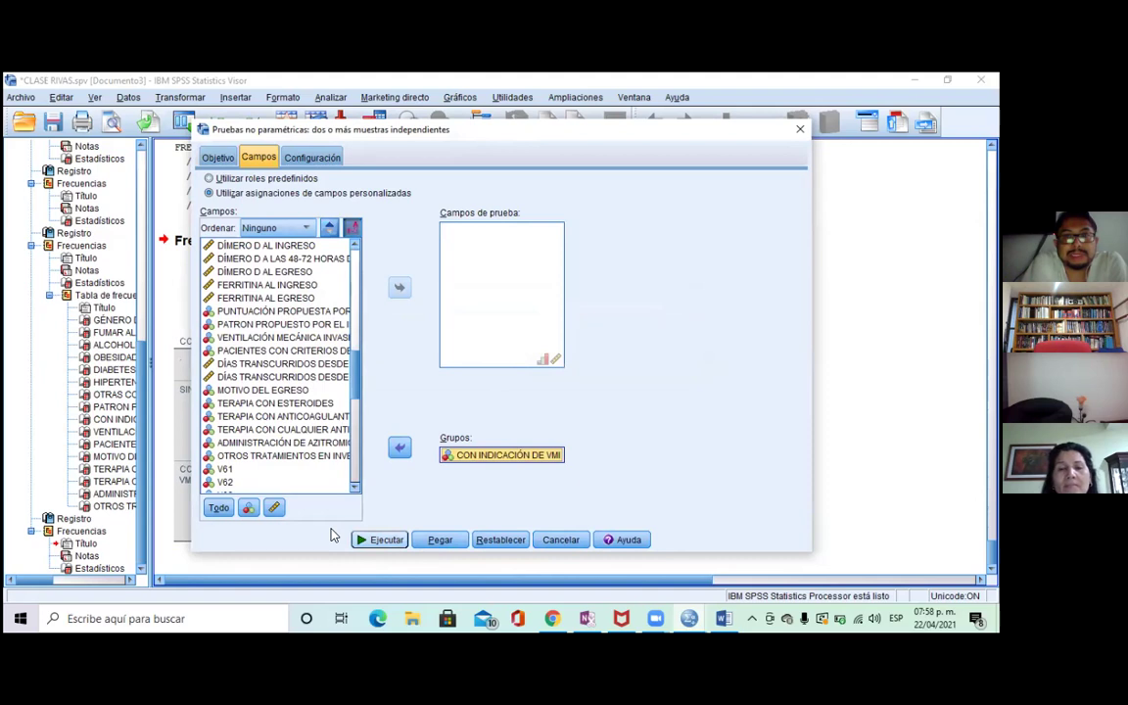
# Look through the list of available fields for the scale variables to compare between the groups.
pyautogui.click(473, 240)
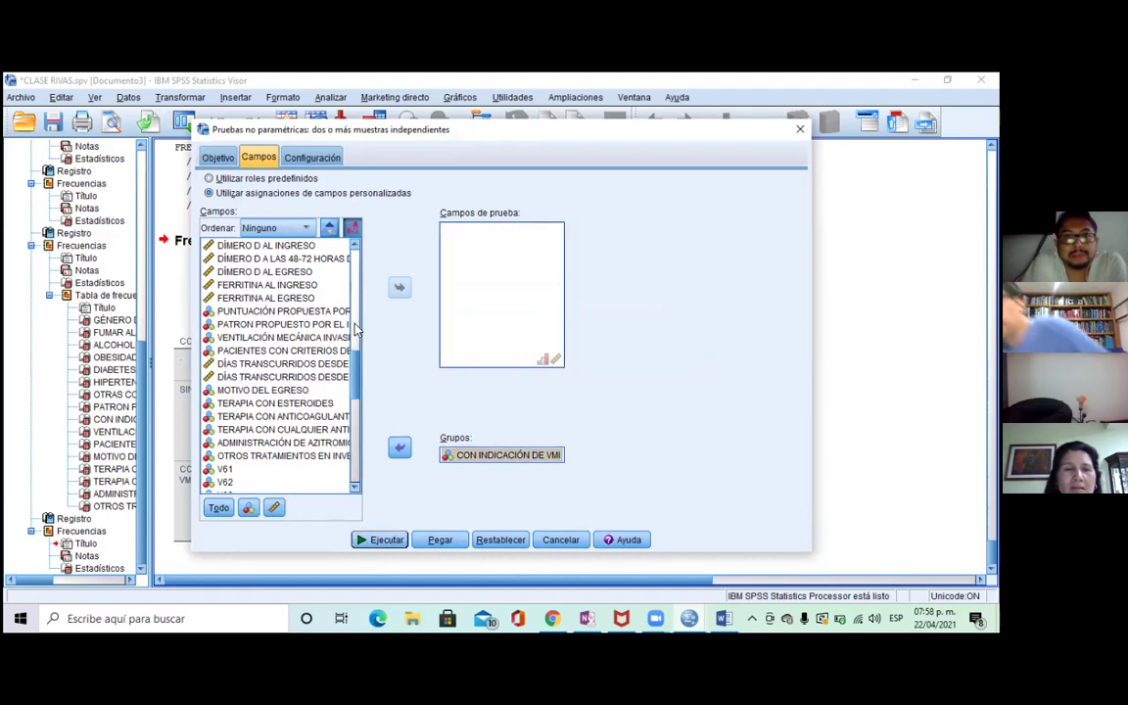
pyautogui.scroll(6, 358, 316)
pyautogui.scroll(7, 356, 323)
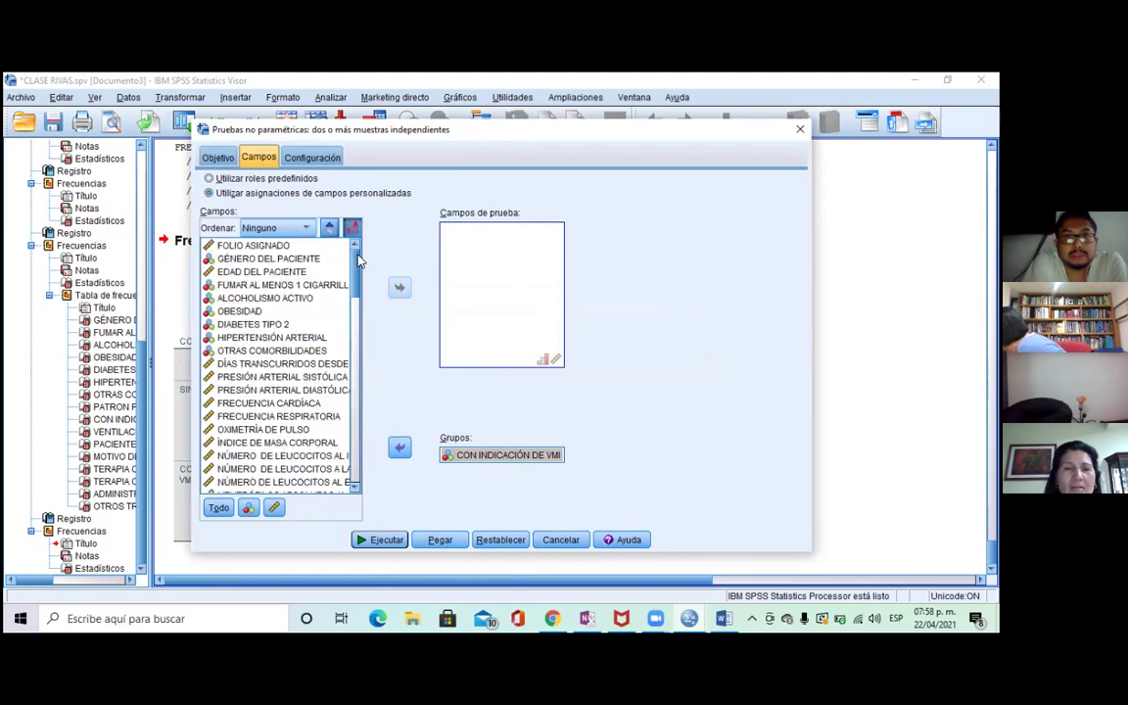
pyautogui.scroll(-6, 360, 293)
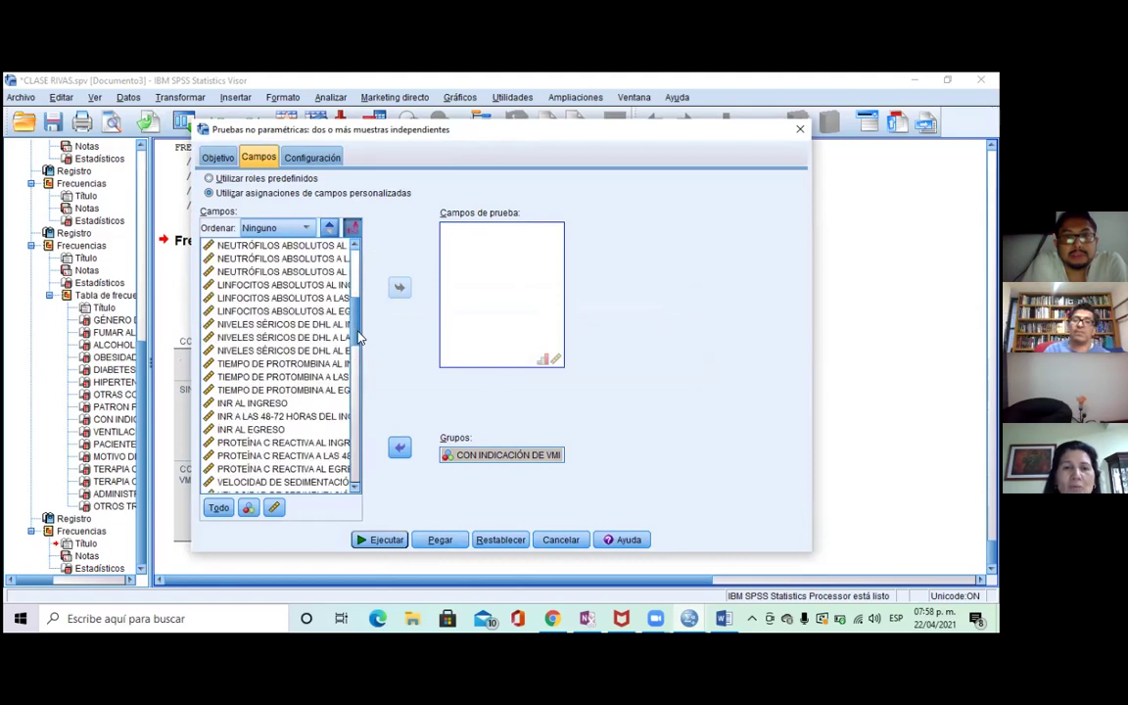
pyautogui.scroll(-5, 363, 279)
pyautogui.scroll(11, 360, 294)
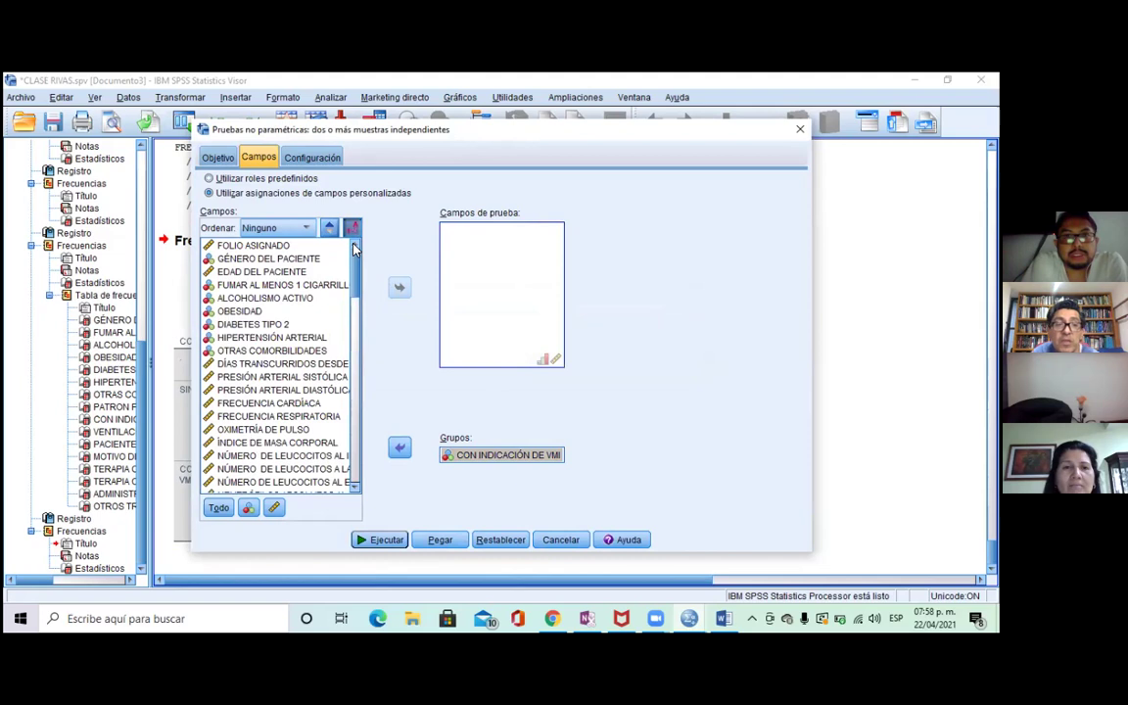
pyautogui.scroll(-6, 358, 331)
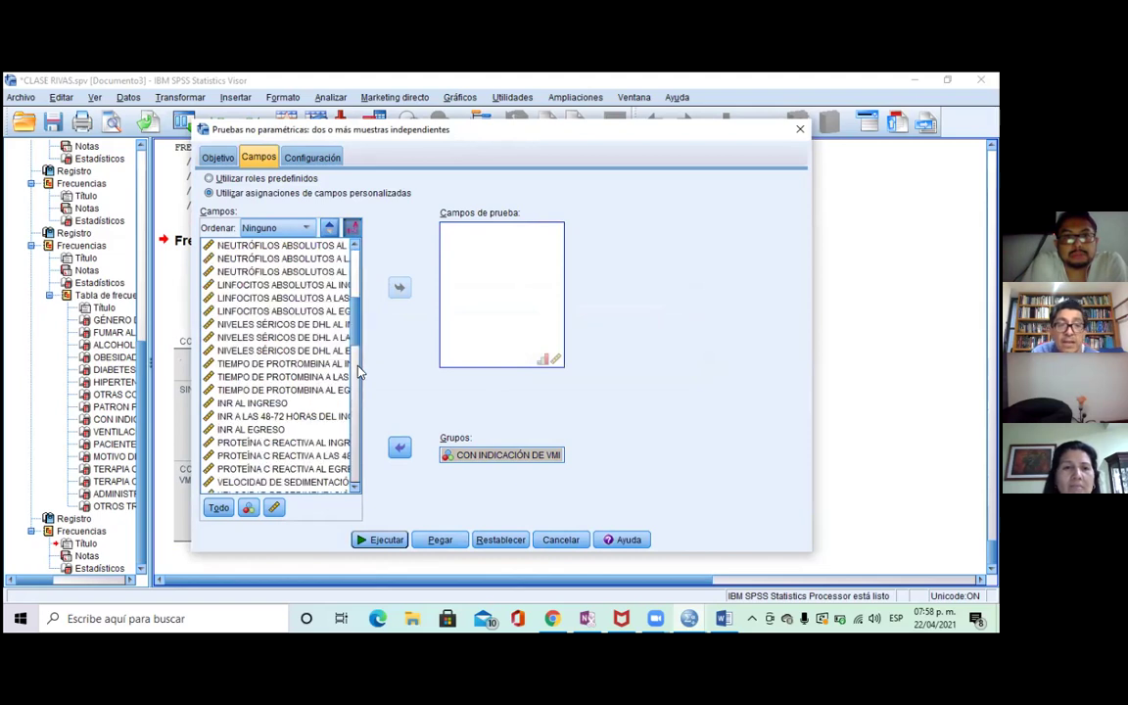
pyautogui.scroll(-5, 360, 336)
pyautogui.scroll(5, 352, 250)
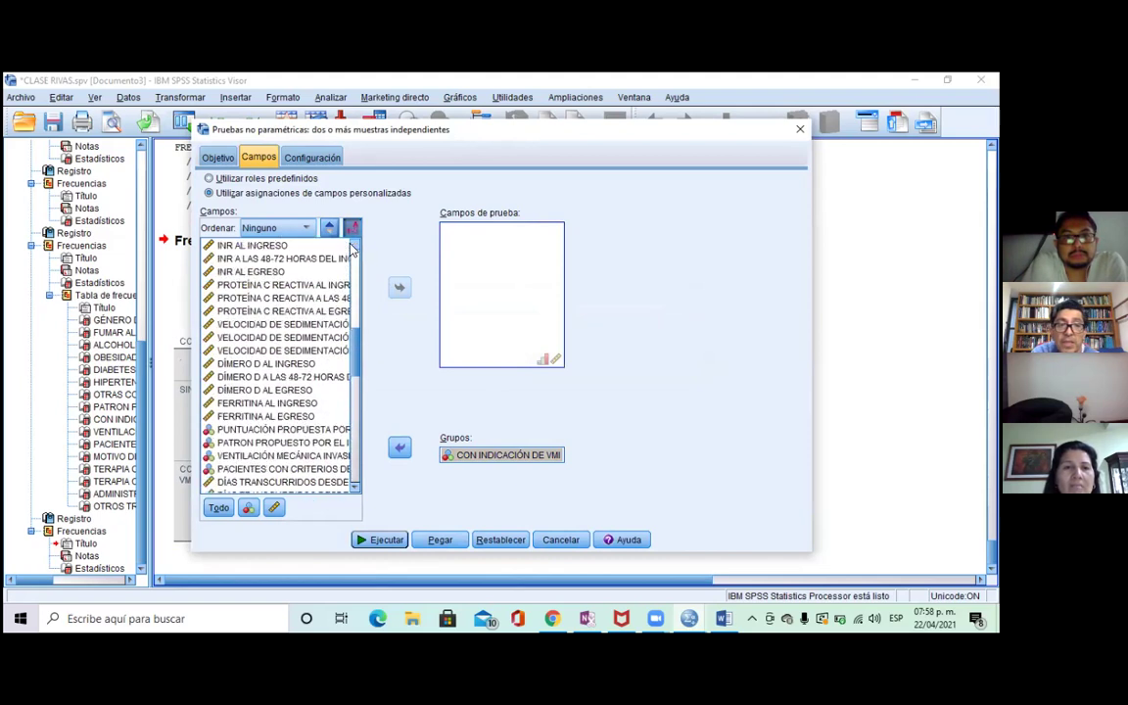
pyautogui.scroll(6, 352, 250)
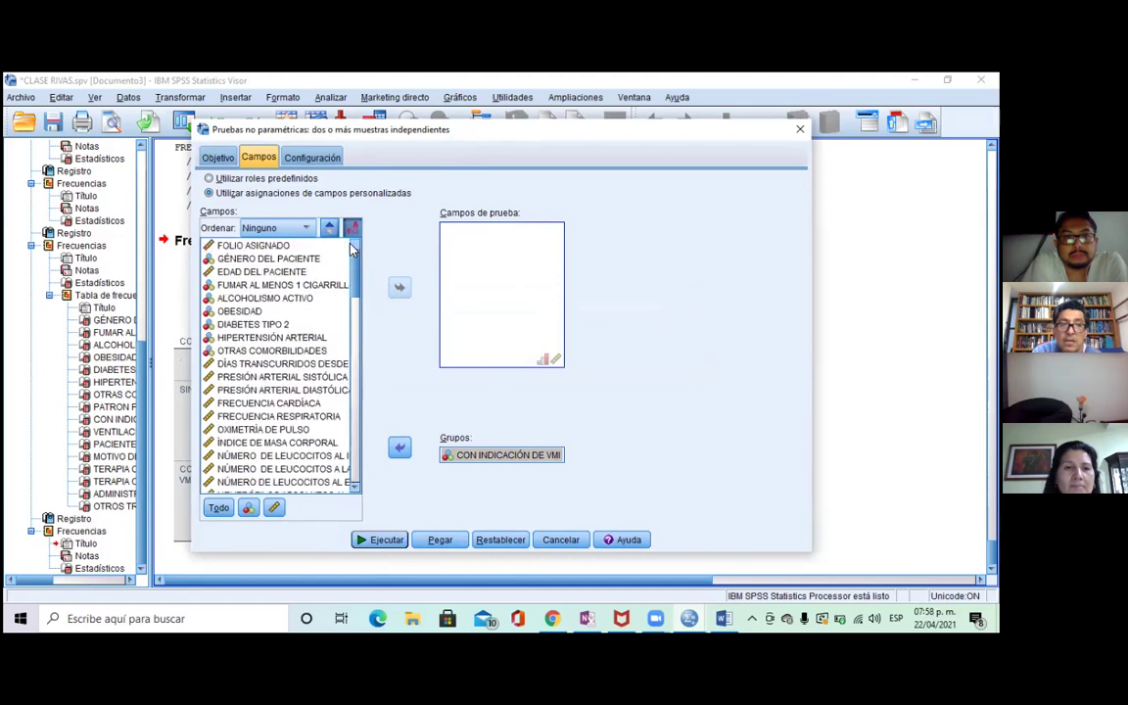
# Add EDAD DEL PACIENTE, DÍAS TRANSCURRIDOS DESDE EL INICIO DE SÍNTOMAS and PRESIÓN ARTERIAL SISTÓLICA as test fields of the nonparametric test.
pyautogui.click(265, 274)
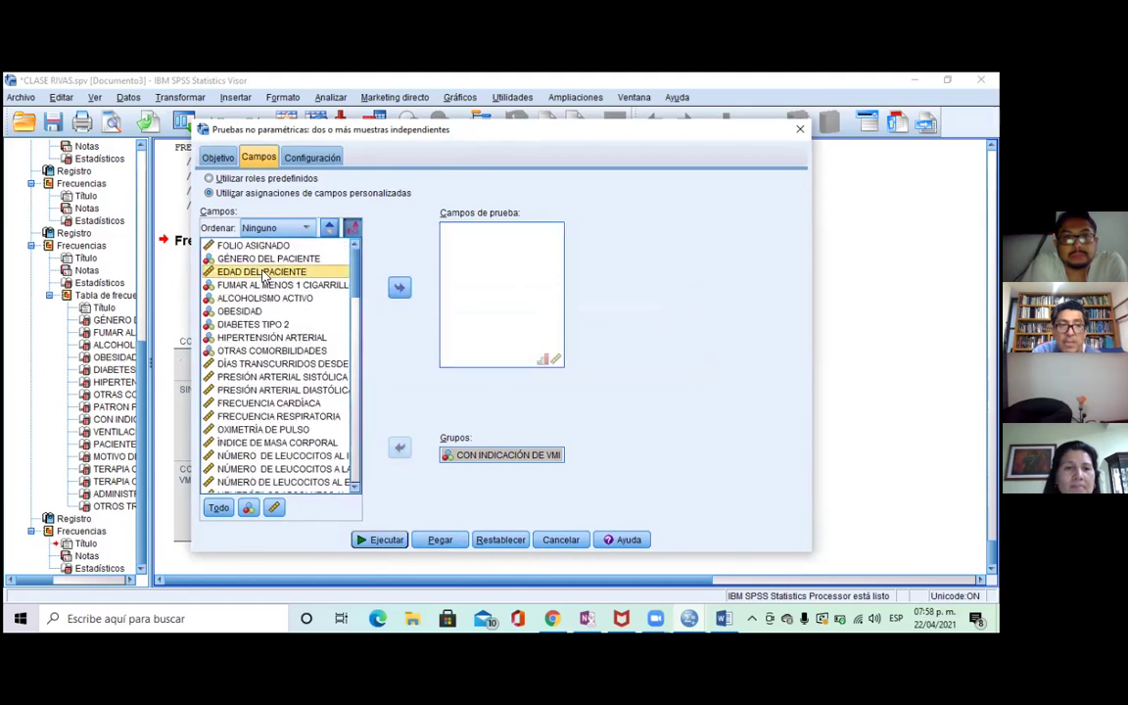
pyautogui.click(260, 366)
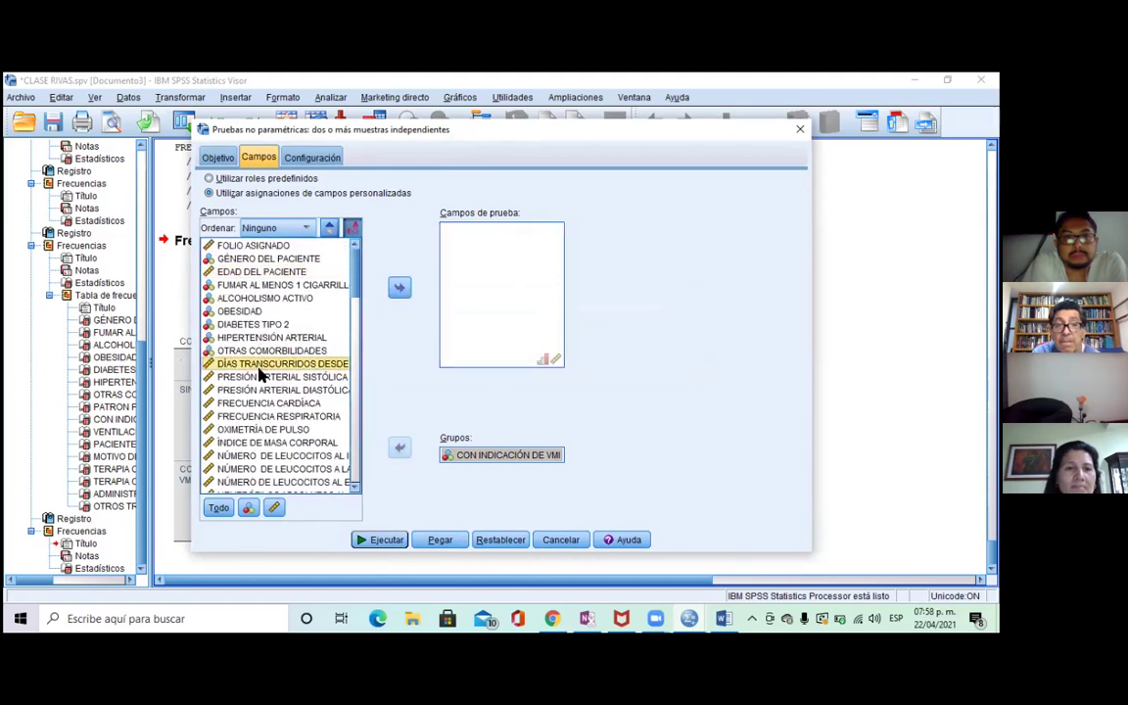
pyautogui.click(255, 378)
pyautogui.click(259, 271)
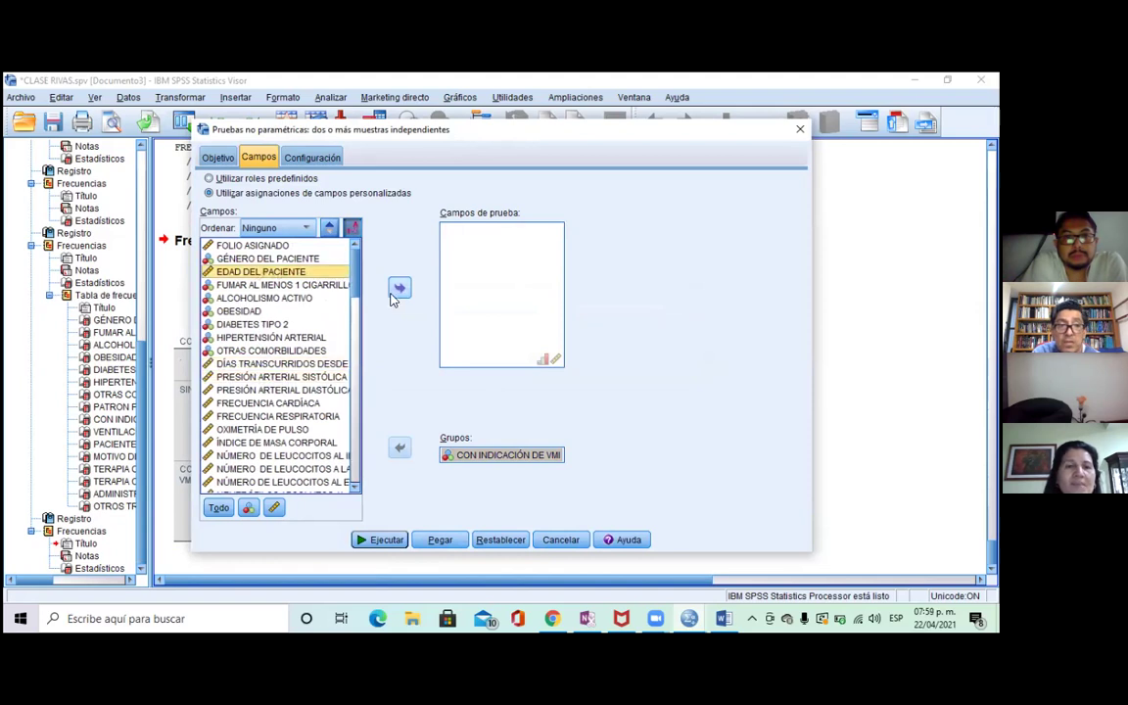
pyautogui.click(392, 295)
pyautogui.click(246, 349)
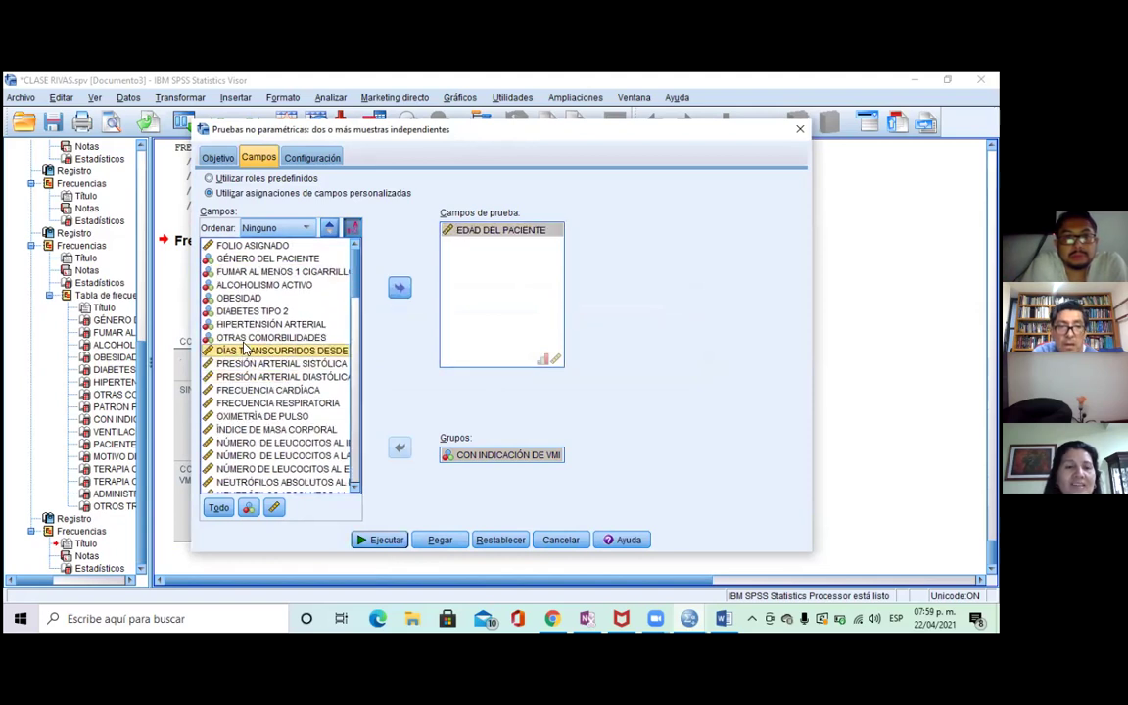
pyautogui.click(400, 287)
pyautogui.click(294, 351)
pyautogui.click(399, 287)
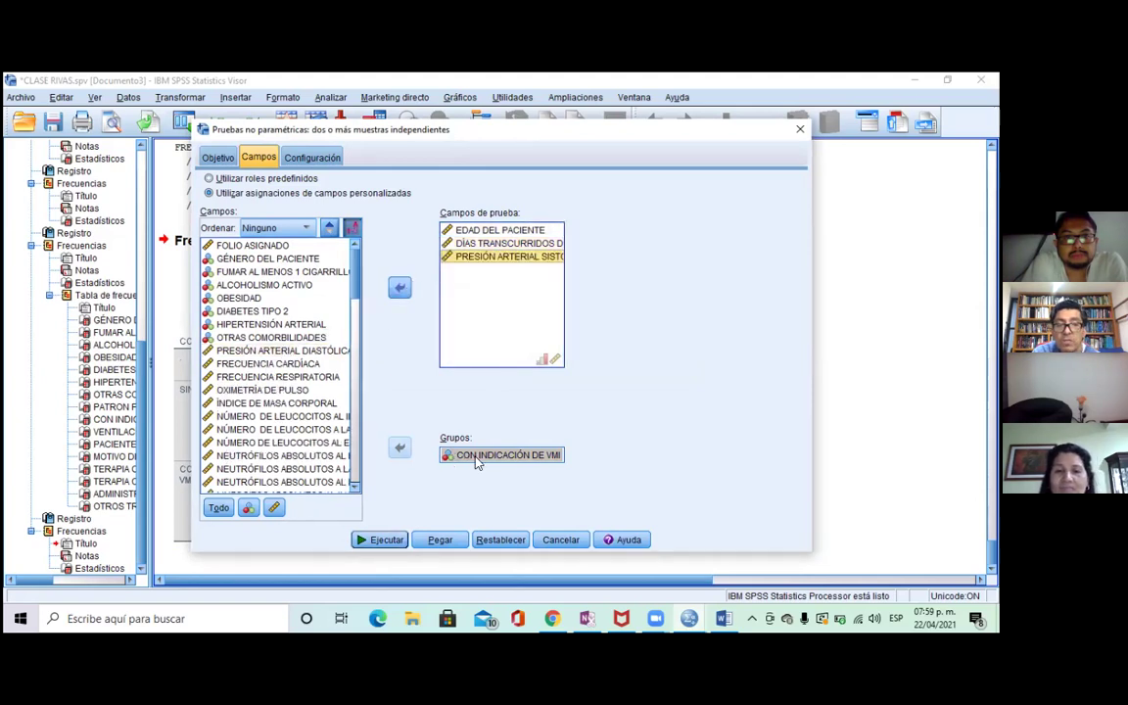
# Try to run the median comparison between the VMI groups and review its hypothesis test summary against the Estadísticos table.
pyautogui.click(381, 539)
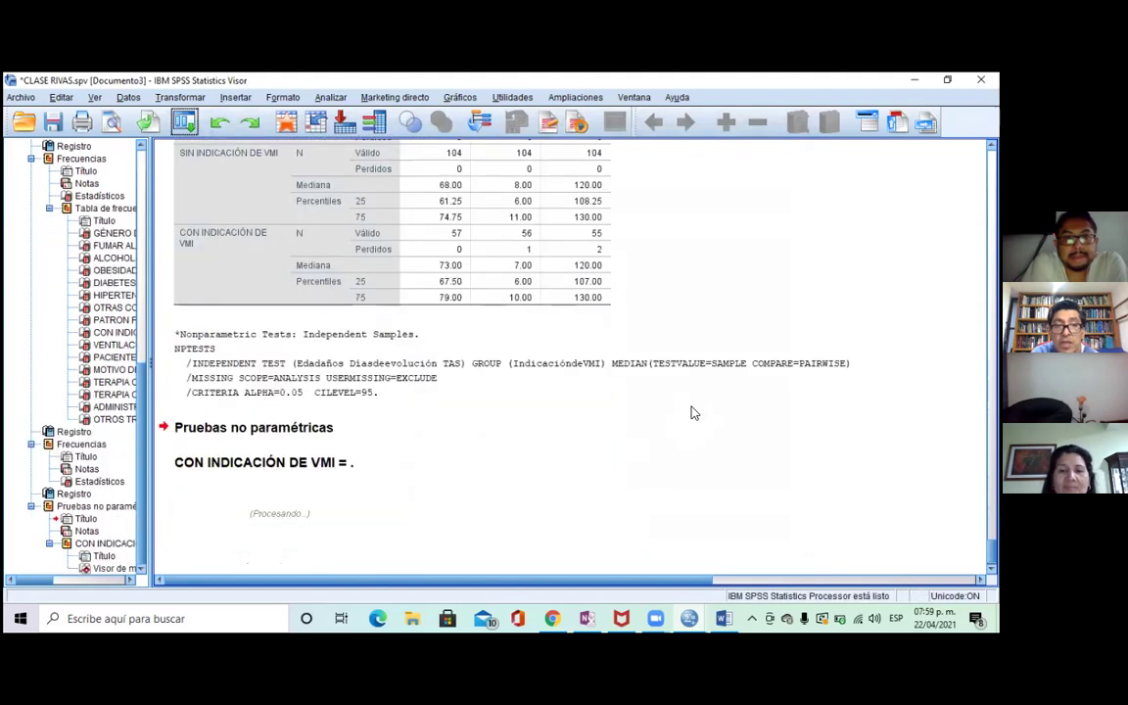
pyautogui.scroll(-5, 462, 447)
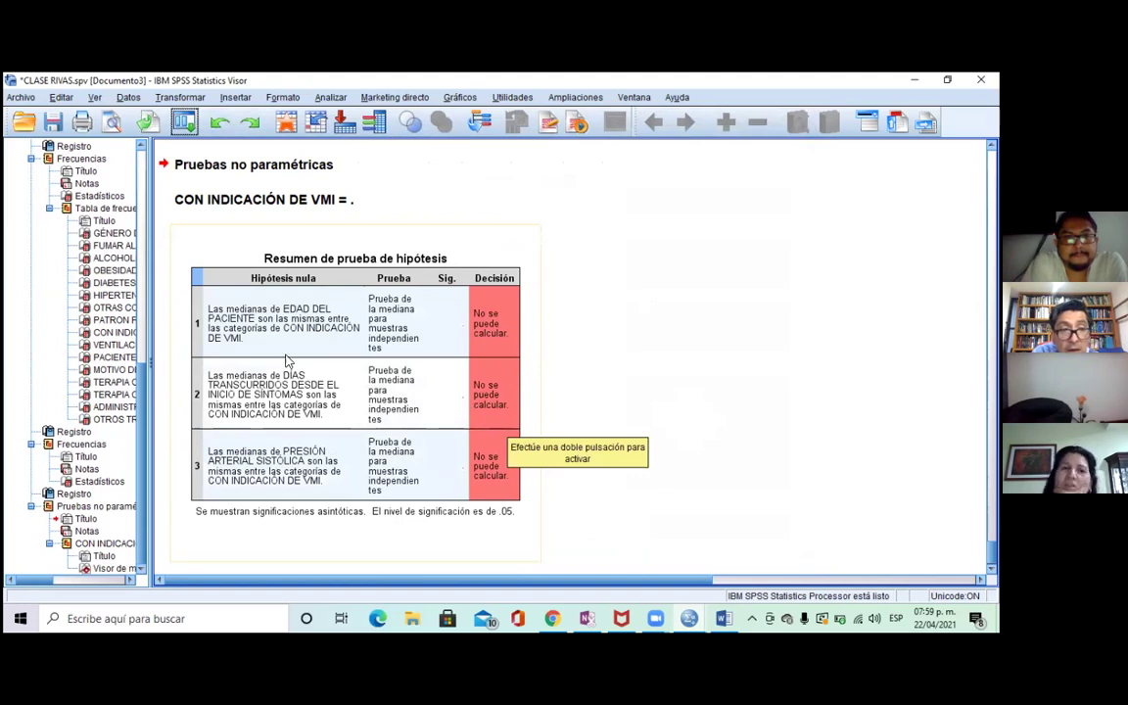
pyautogui.scroll(2, 295, 294)
pyautogui.scroll(-2, 299, 299)
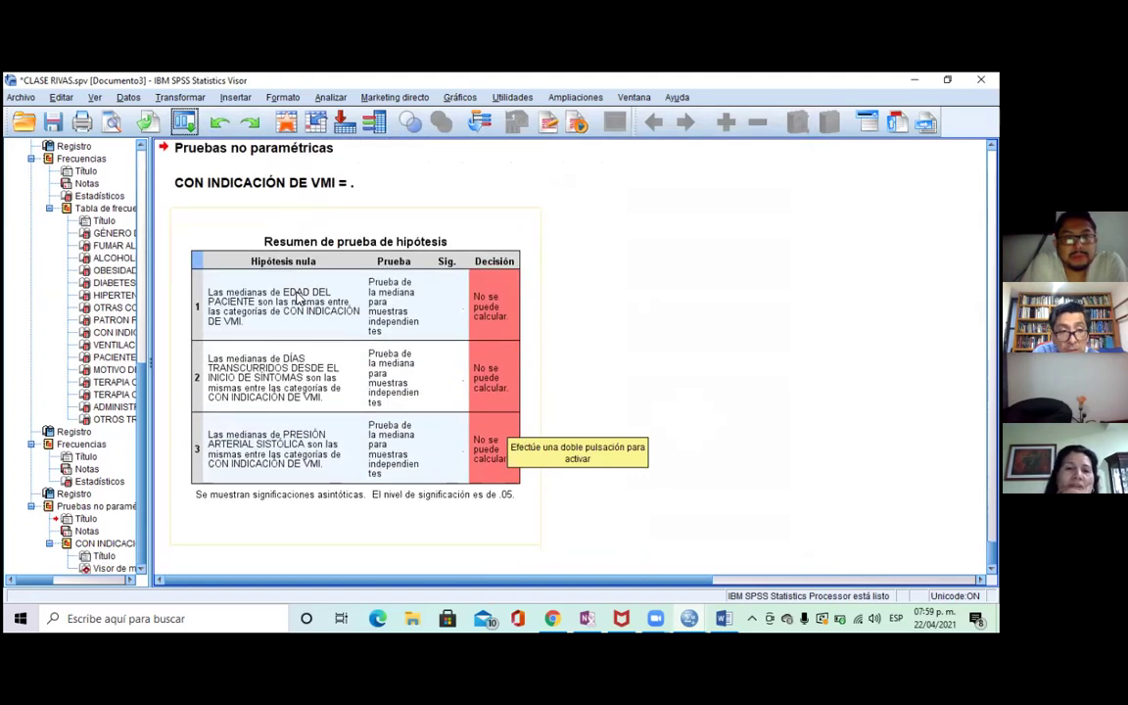
pyautogui.scroll(2, 298, 299)
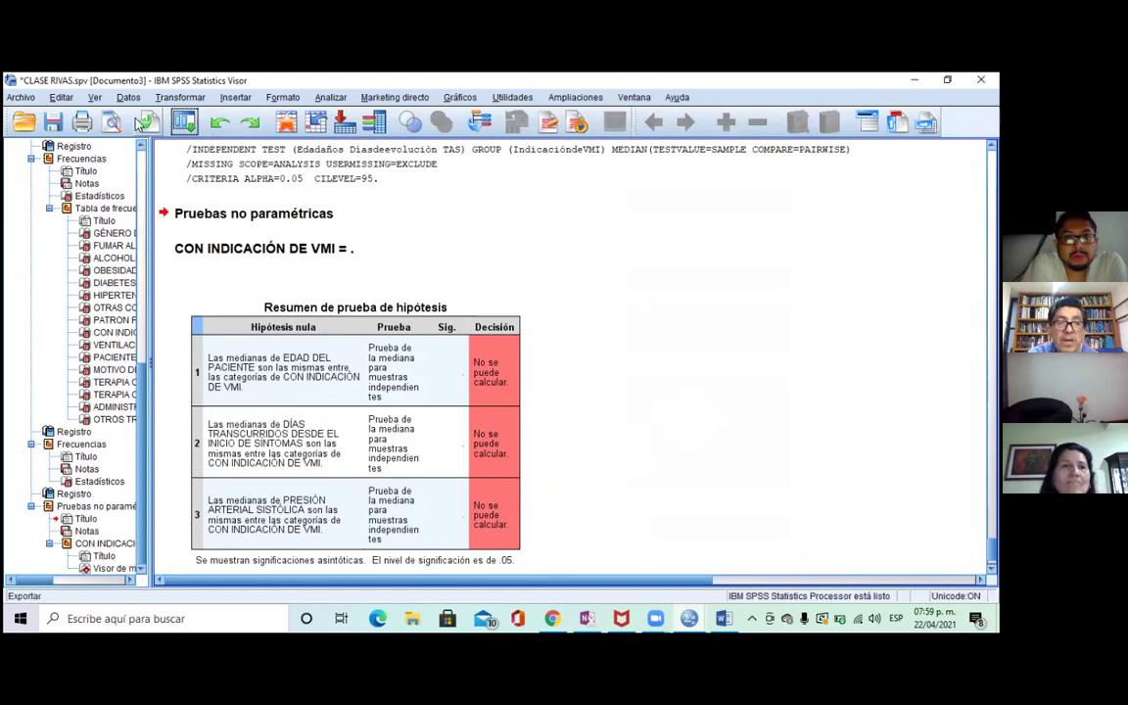
pyautogui.scroll(10, 272, 220)
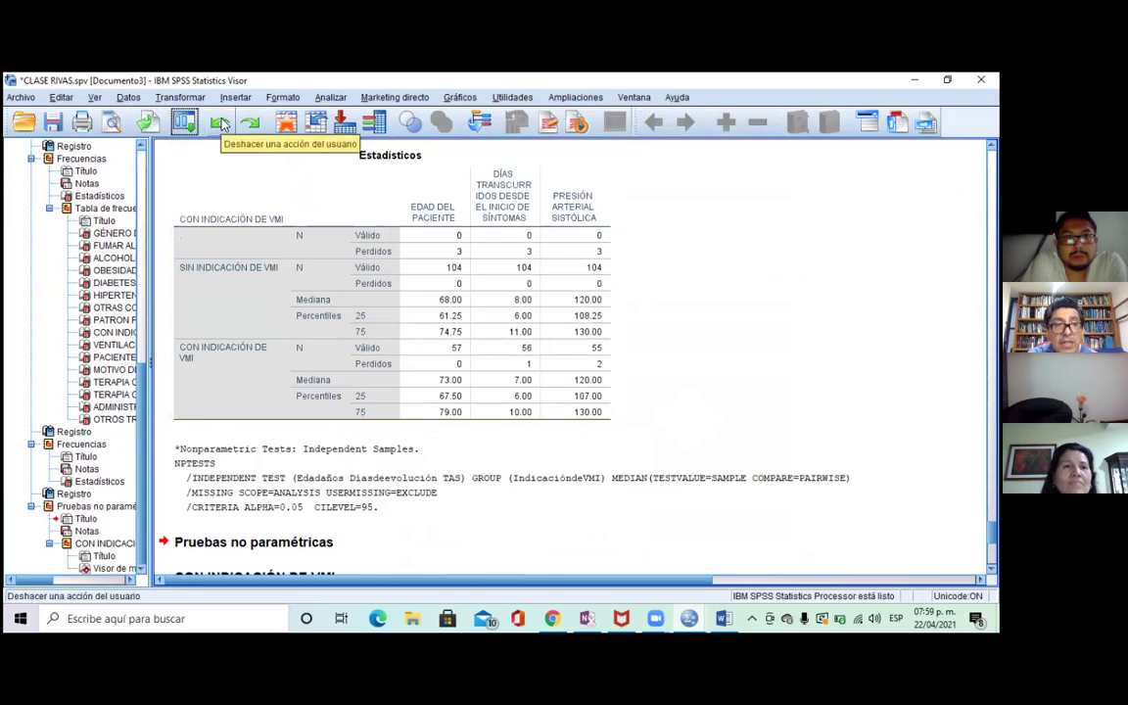
# Try running the independent-samples test with the objective Comparar automáticamente distribuciones entre grupos and check its output.
pyautogui.click(184, 121)
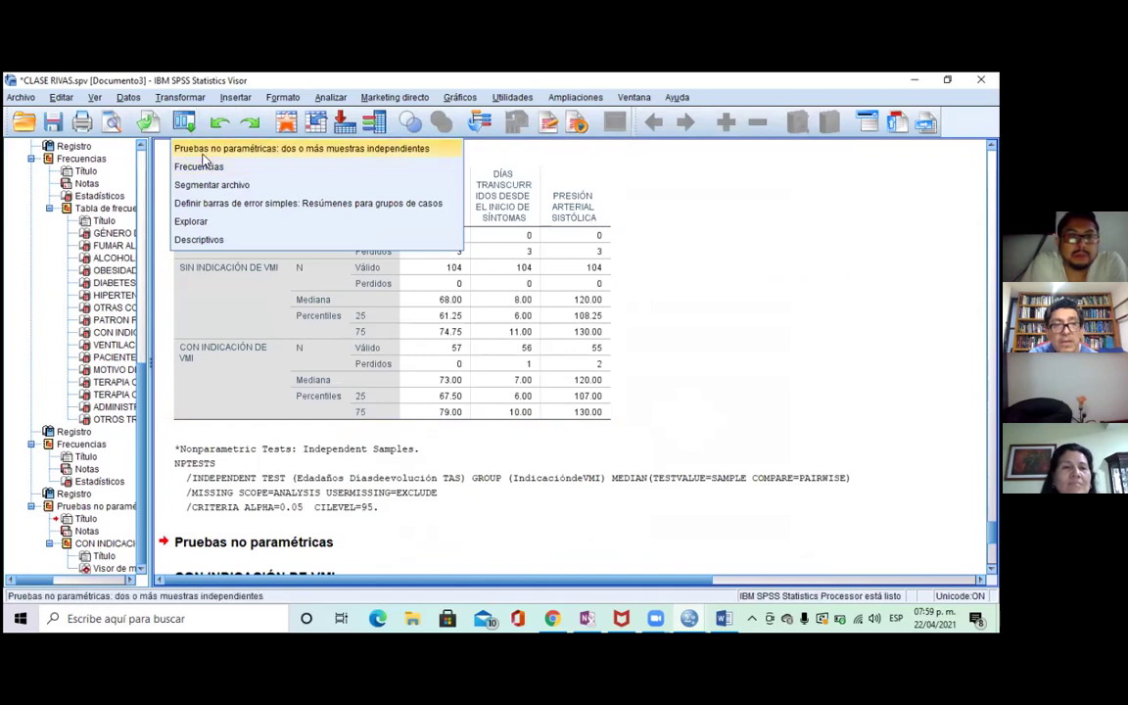
pyautogui.click(201, 152)
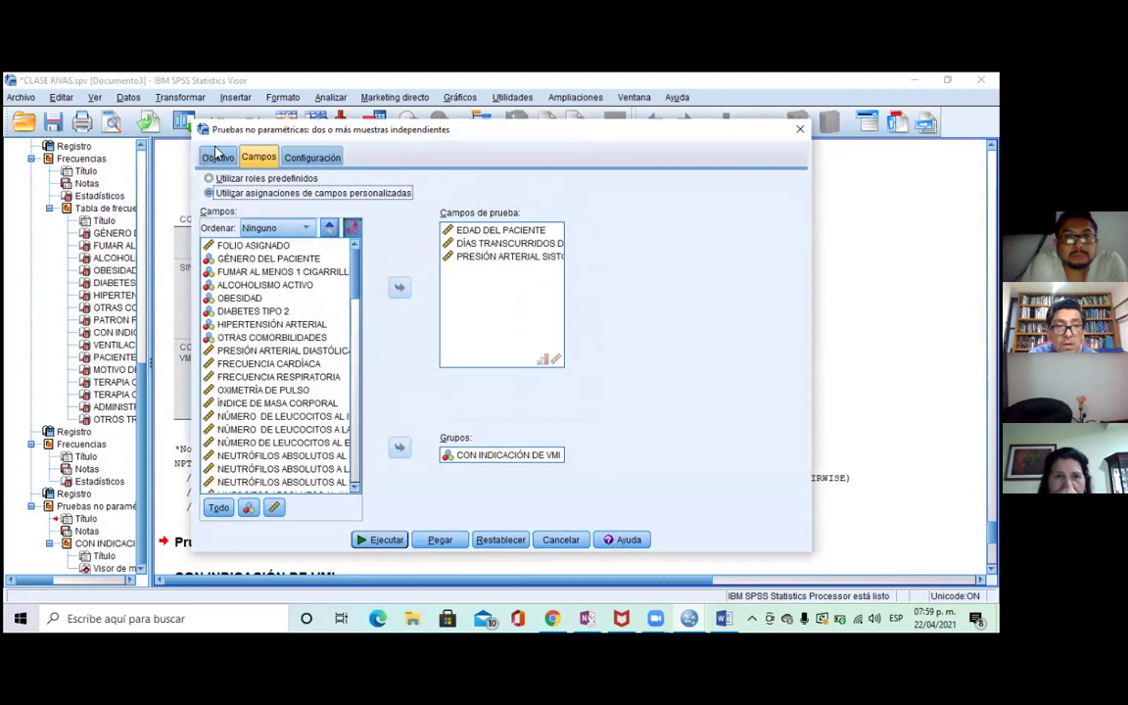
pyautogui.click(219, 158)
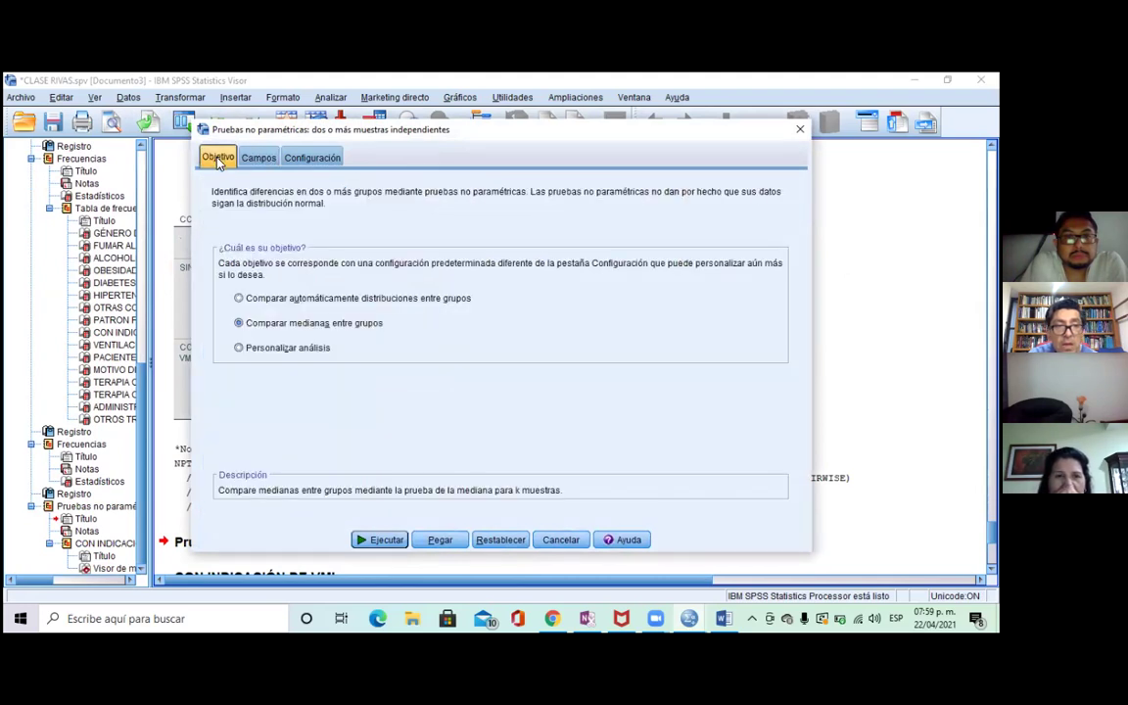
pyautogui.click(243, 296)
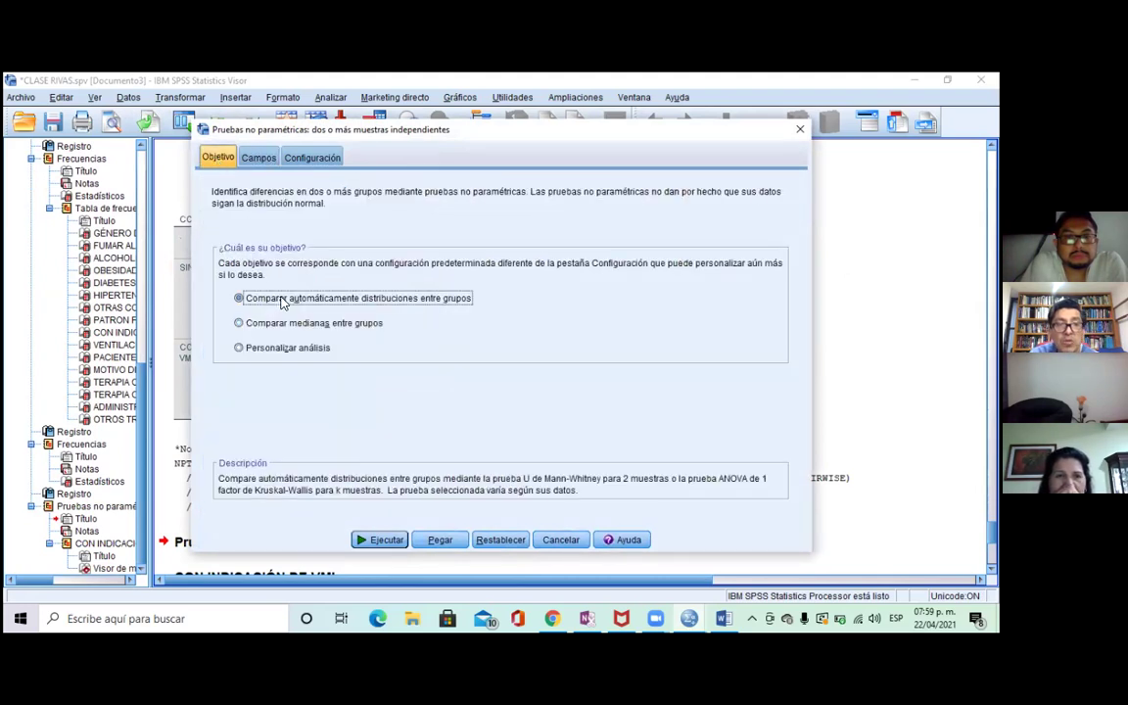
pyautogui.press('Return')
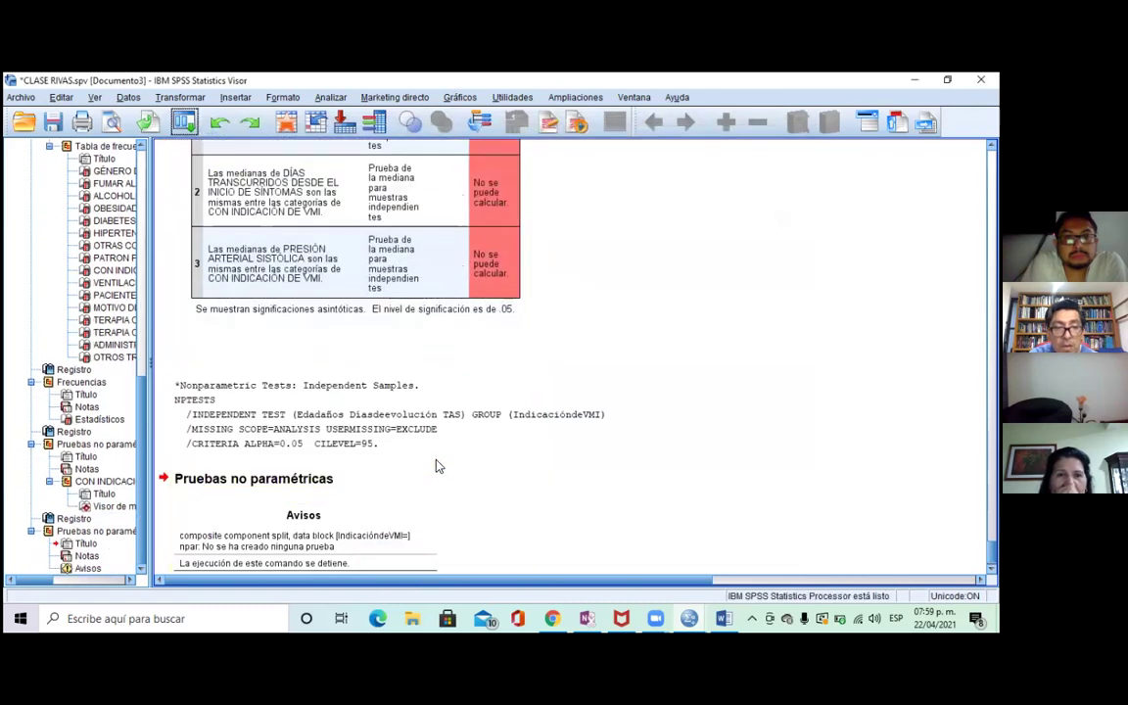
pyautogui.scroll(-1, 437, 466)
pyautogui.click(420, 459)
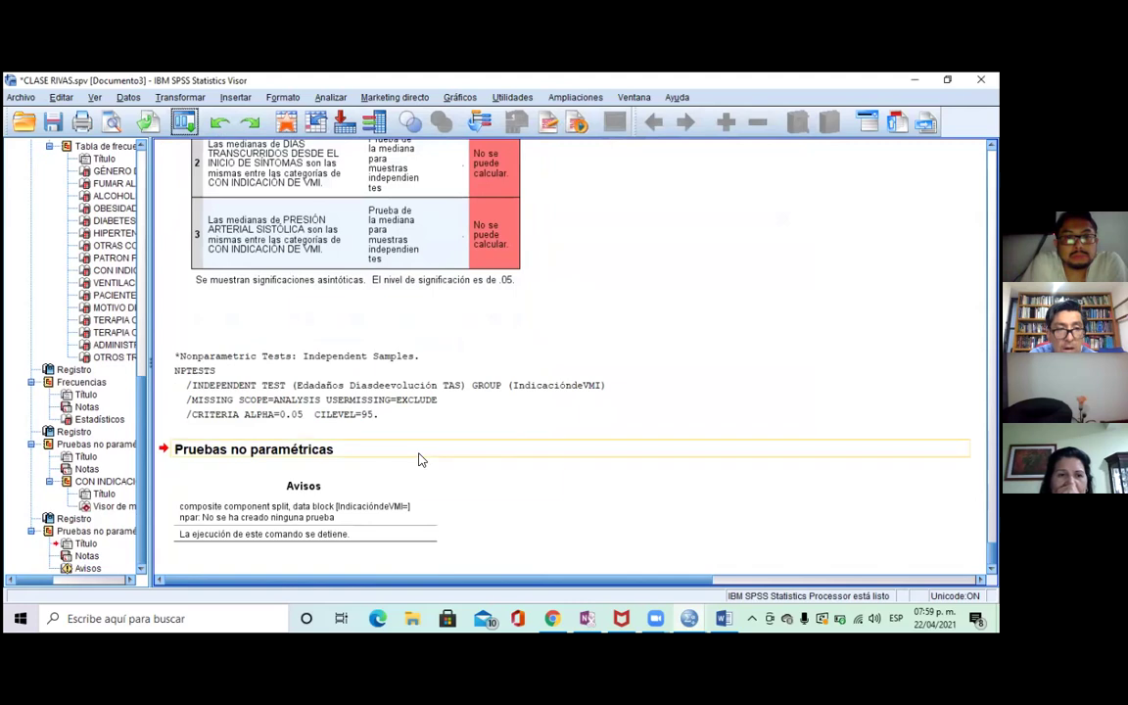
pyautogui.scroll(5, 418, 416)
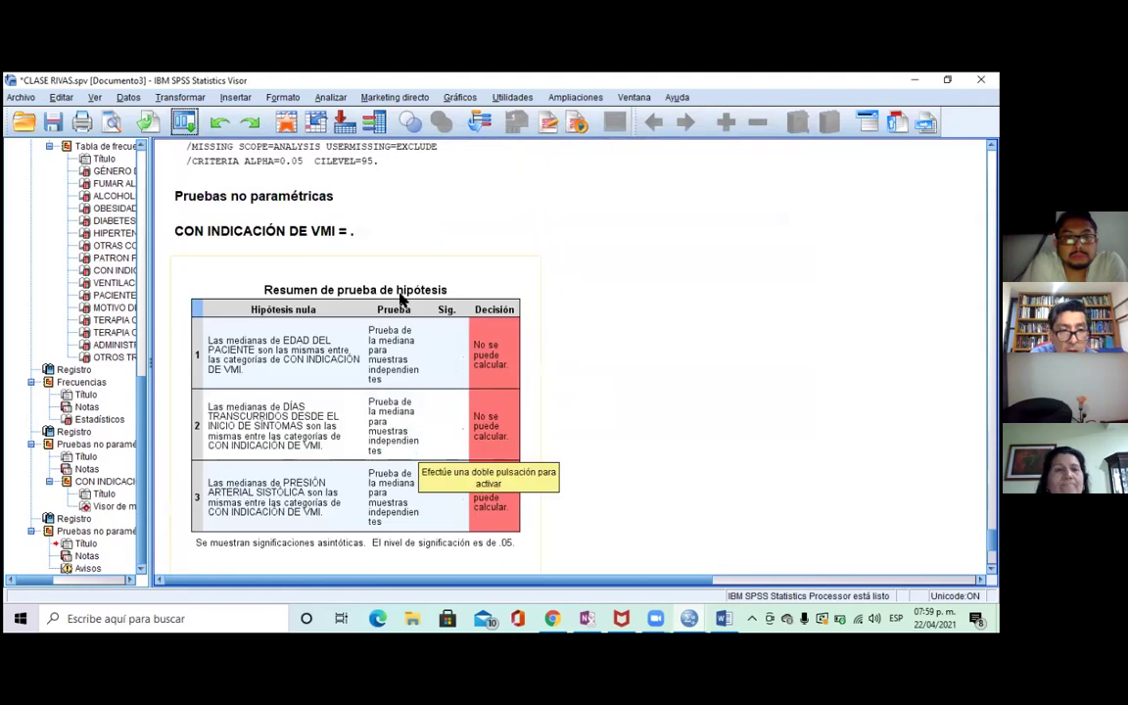
# Customize the independent-samples test to use U de Mann-Whitney (2 muestras) and run it.
pyautogui.click(147, 121)
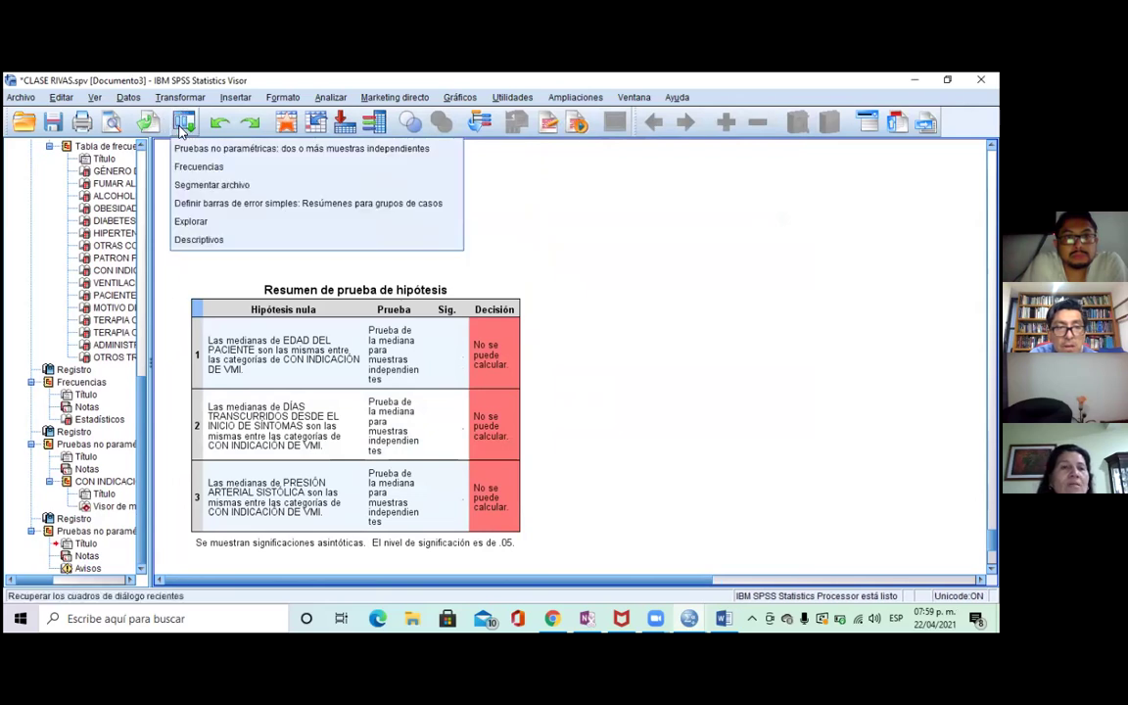
pyautogui.click(201, 150)
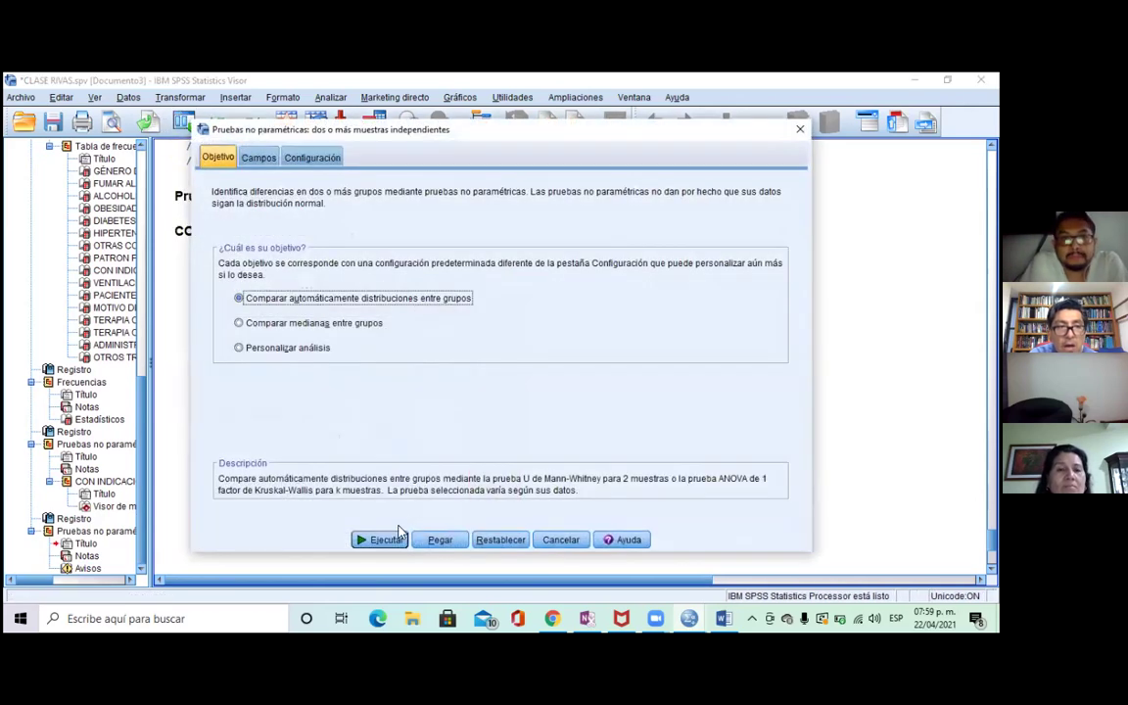
pyautogui.click(263, 159)
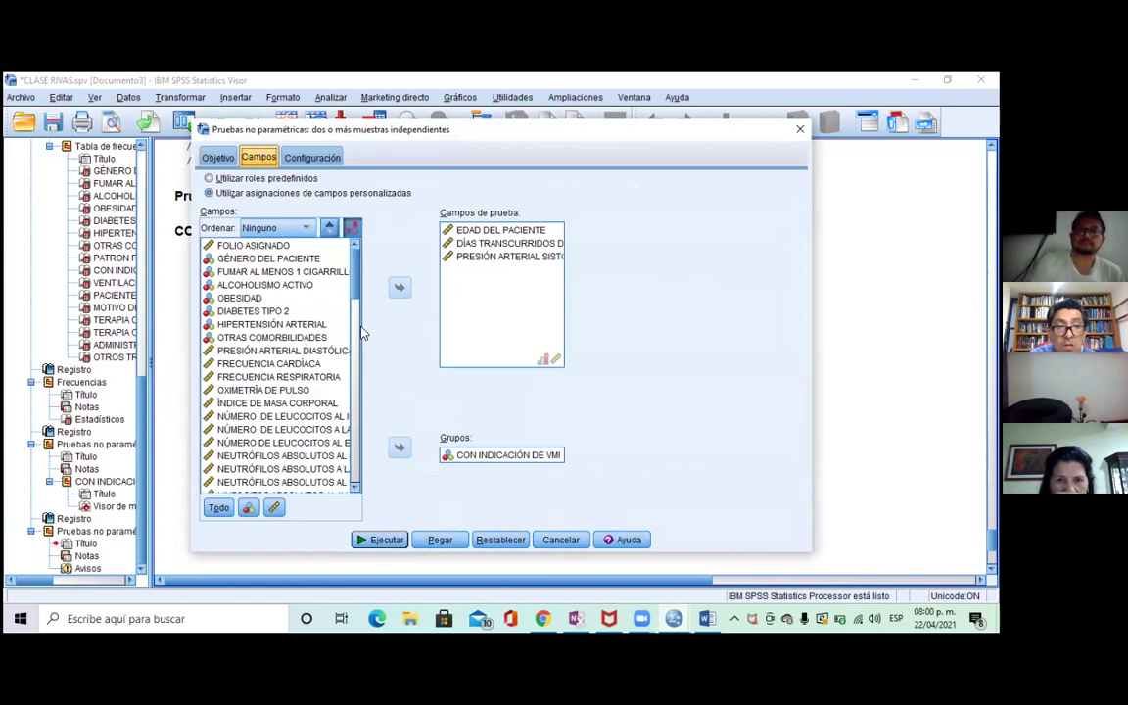
pyautogui.click(306, 158)
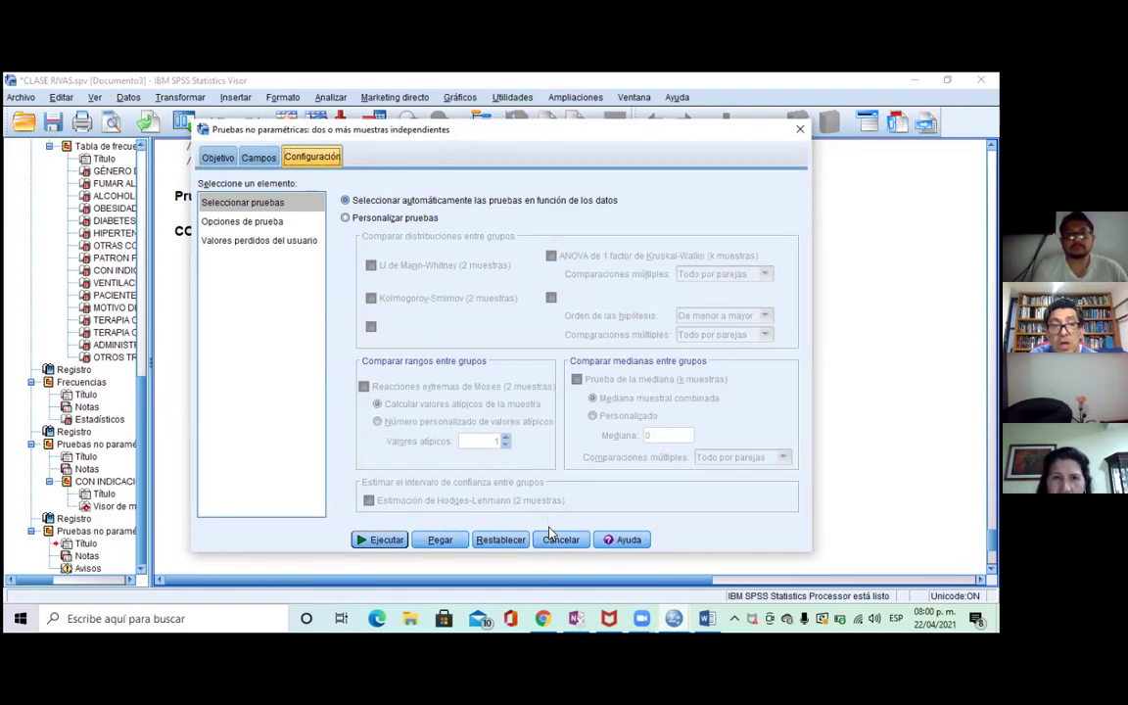
pyautogui.click(395, 219)
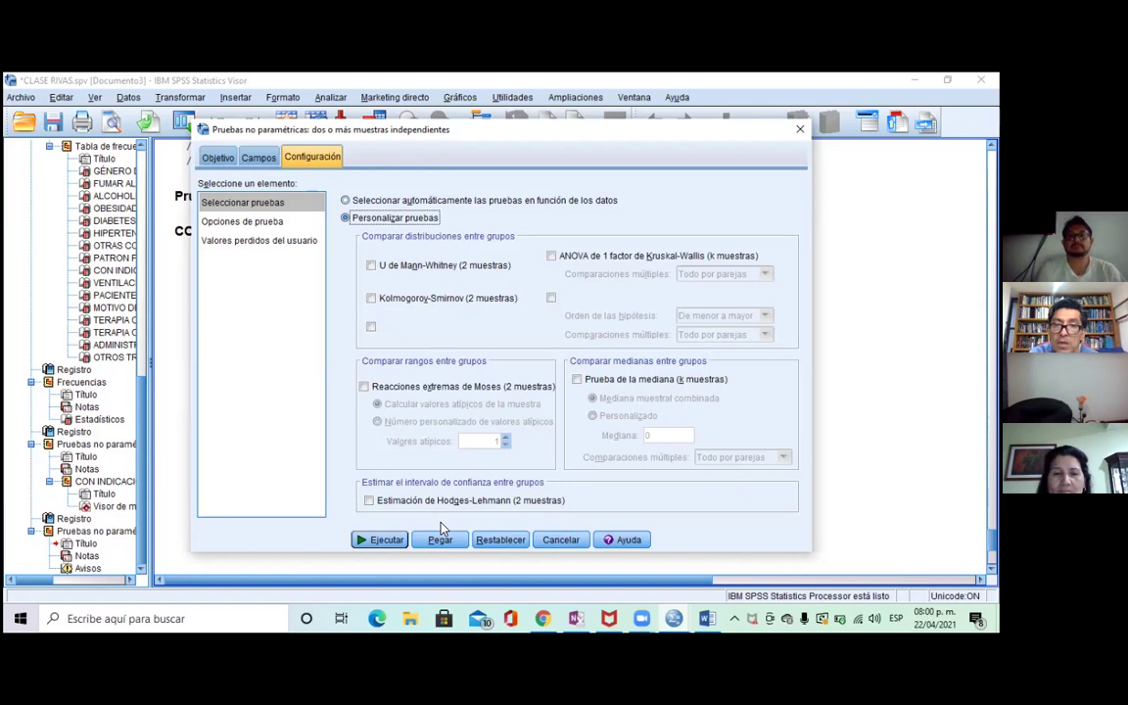
pyautogui.click(429, 265)
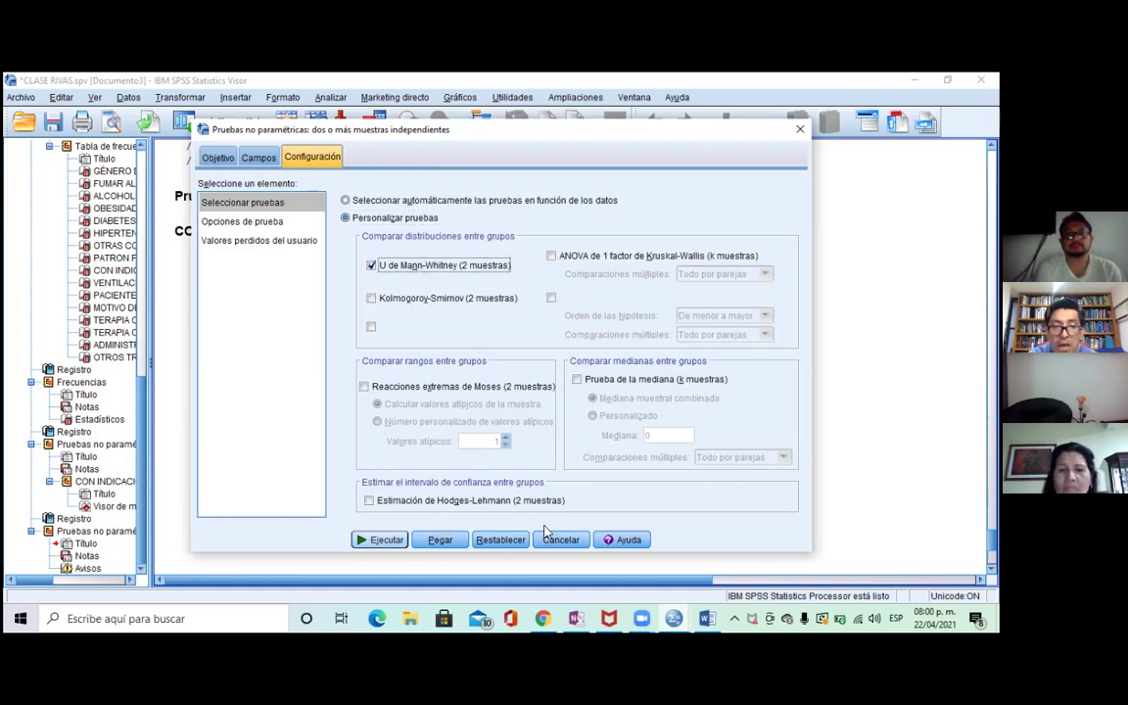
pyautogui.press('Return')
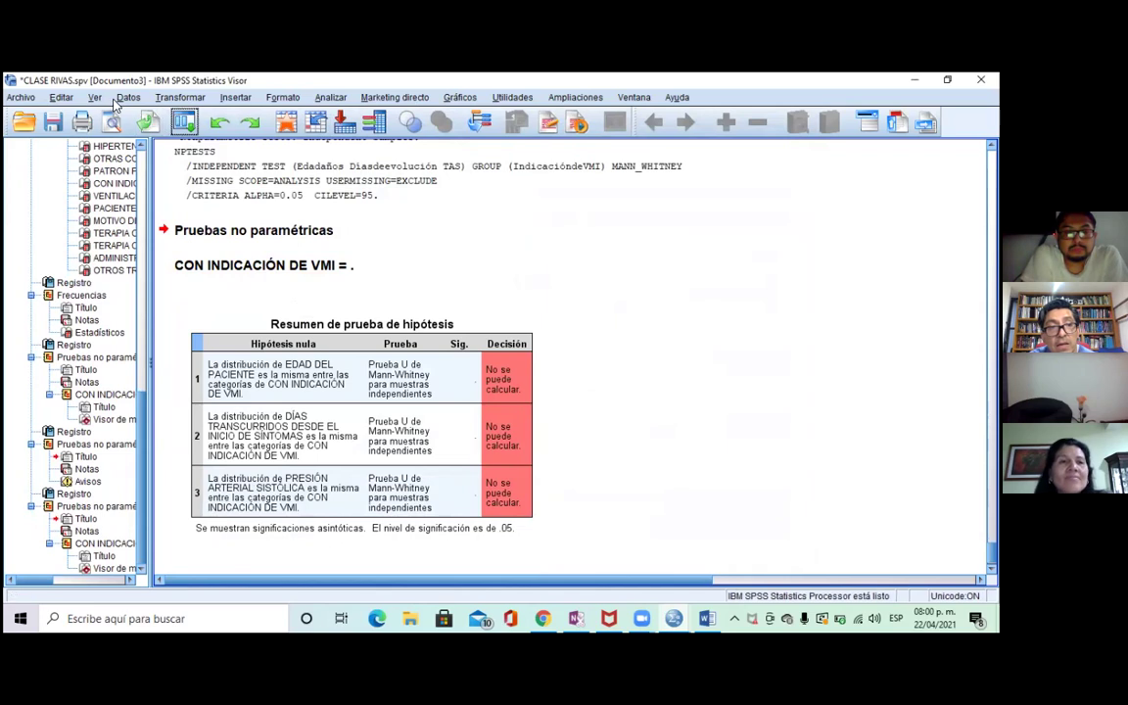
# Turn off the file split by setting Segmentar archivo to Analizar todos los casos, no crear grupos.
pyautogui.click(182, 125)
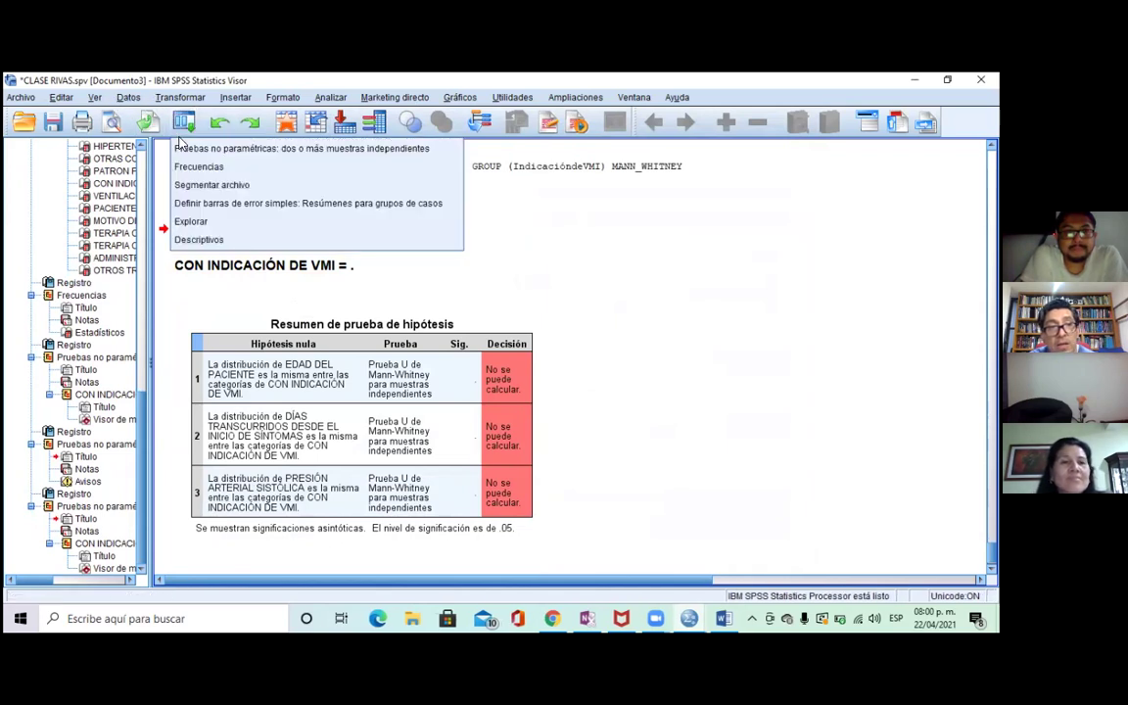
pyautogui.click(203, 184)
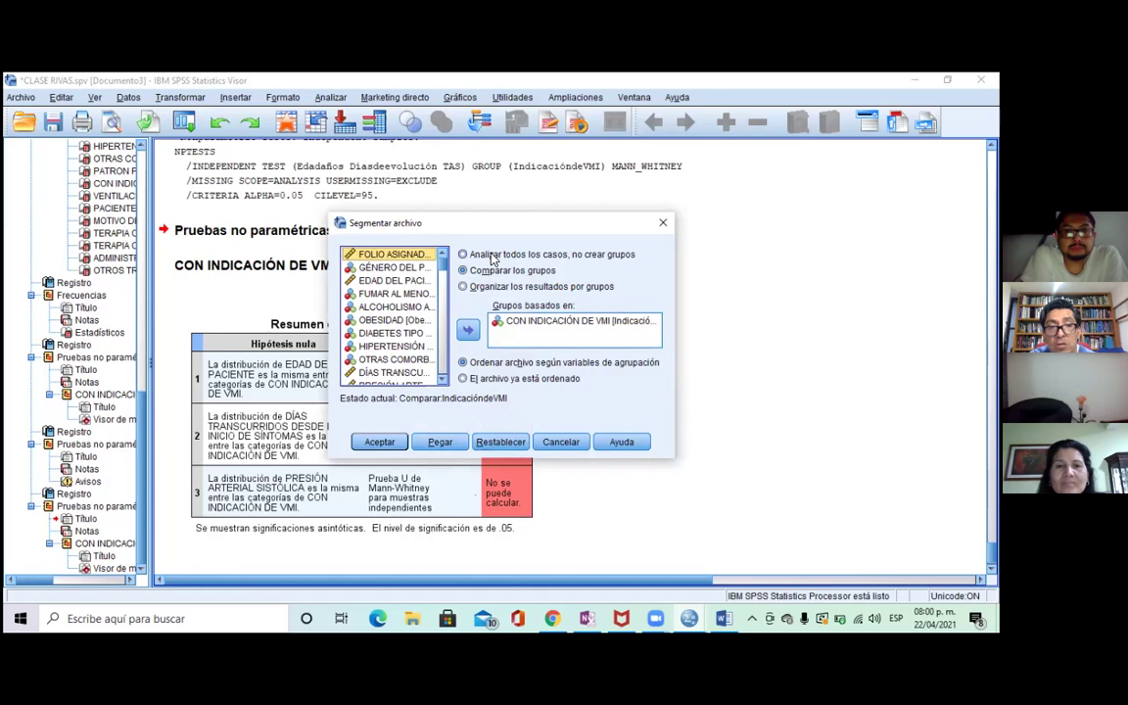
pyautogui.click(493, 255)
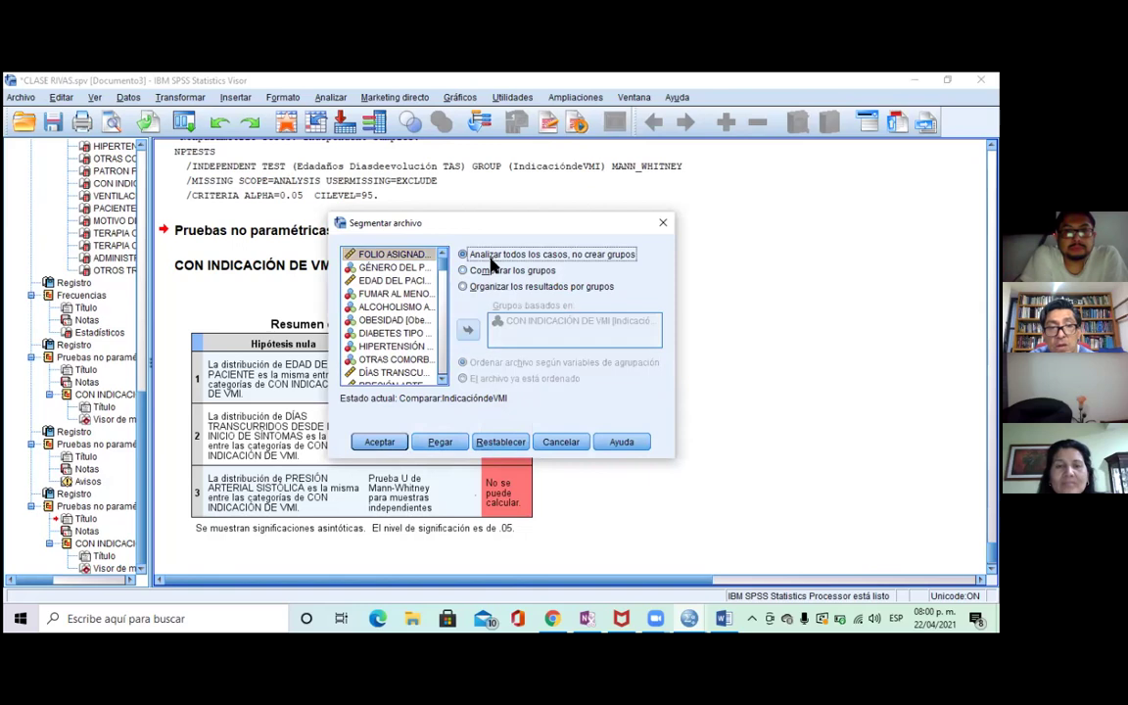
pyautogui.click(380, 444)
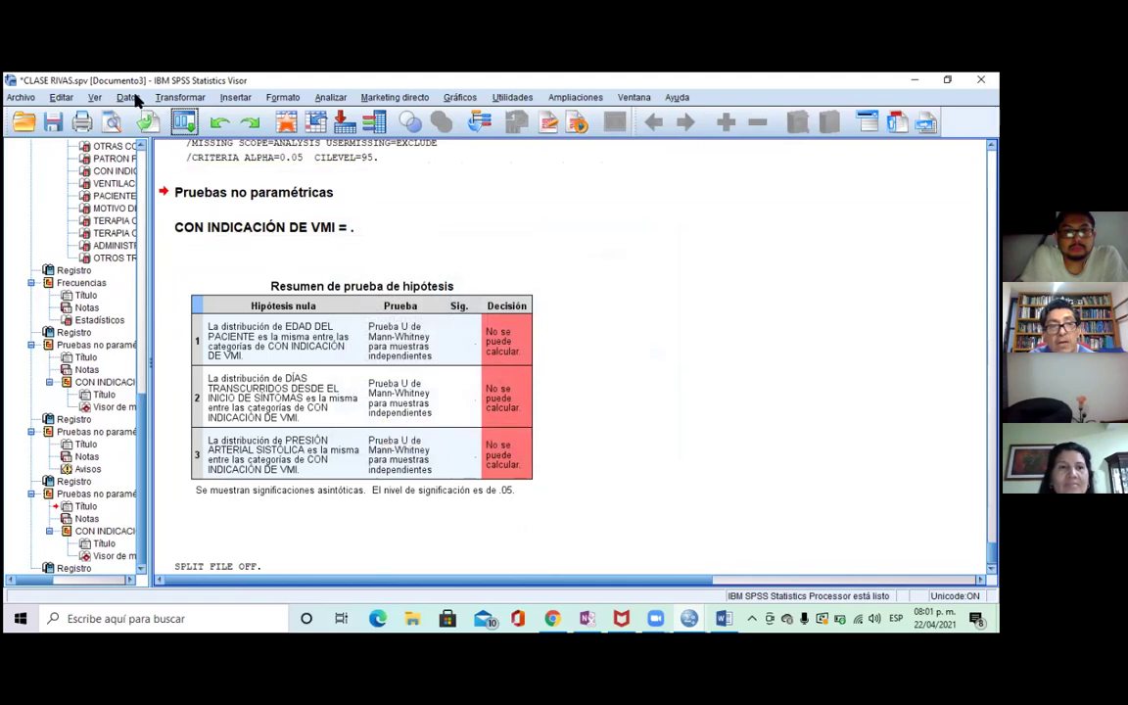
# Rerun the Mann-Whitney independent-samples test with the same fields and review the significance values in its hypothesis test summary.
pyautogui.click(186, 120)
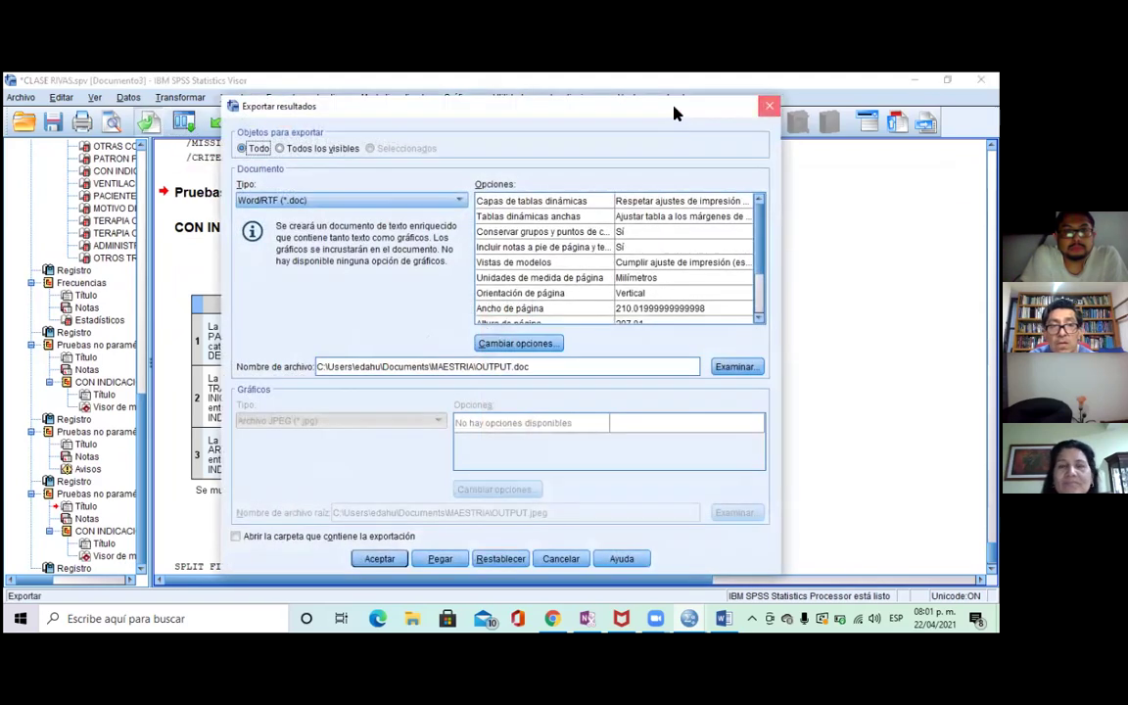
pyautogui.press('Escape')
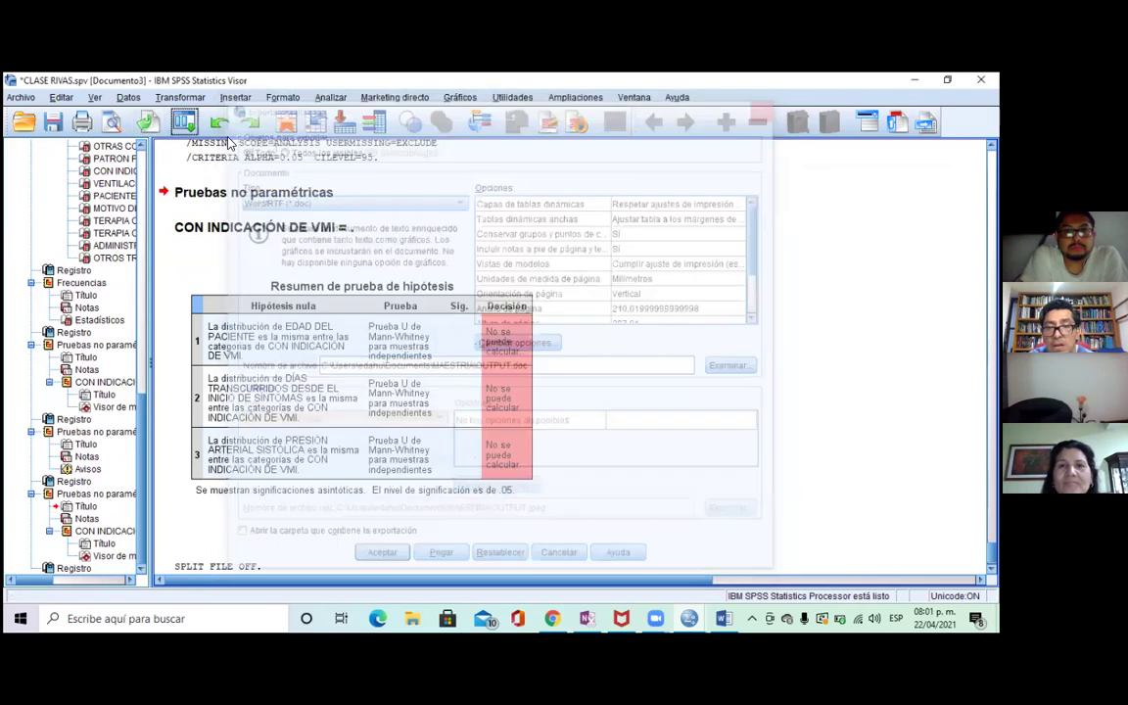
pyautogui.click(184, 120)
pyautogui.click(200, 164)
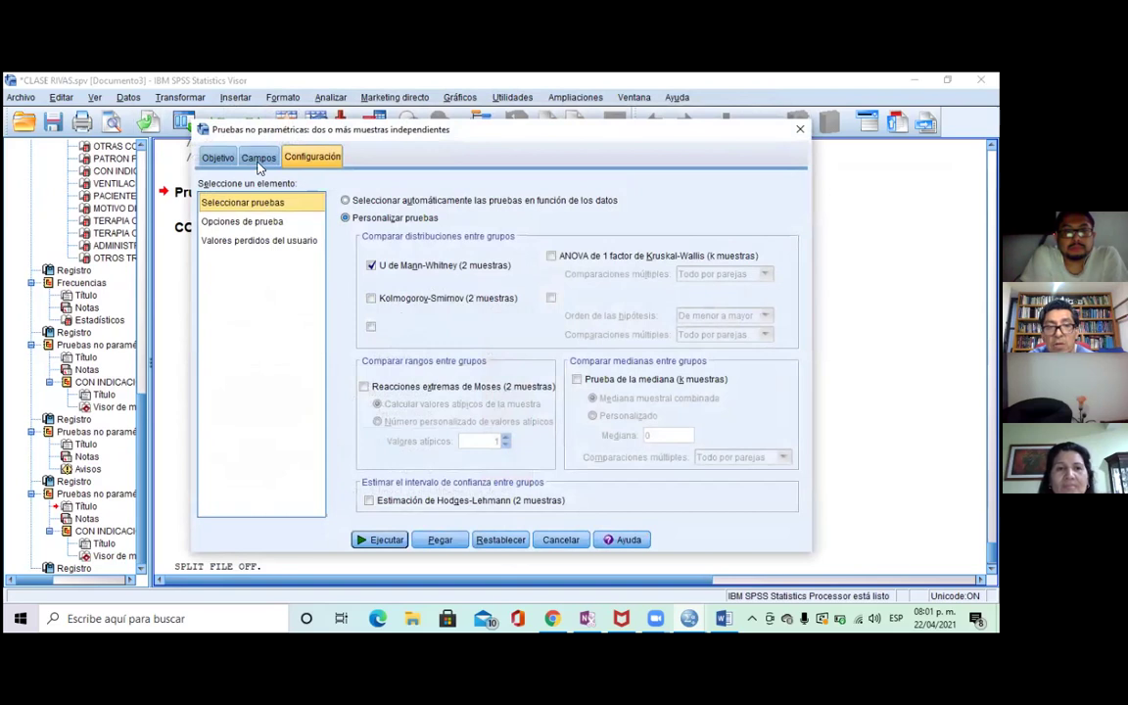
pyautogui.click(379, 540)
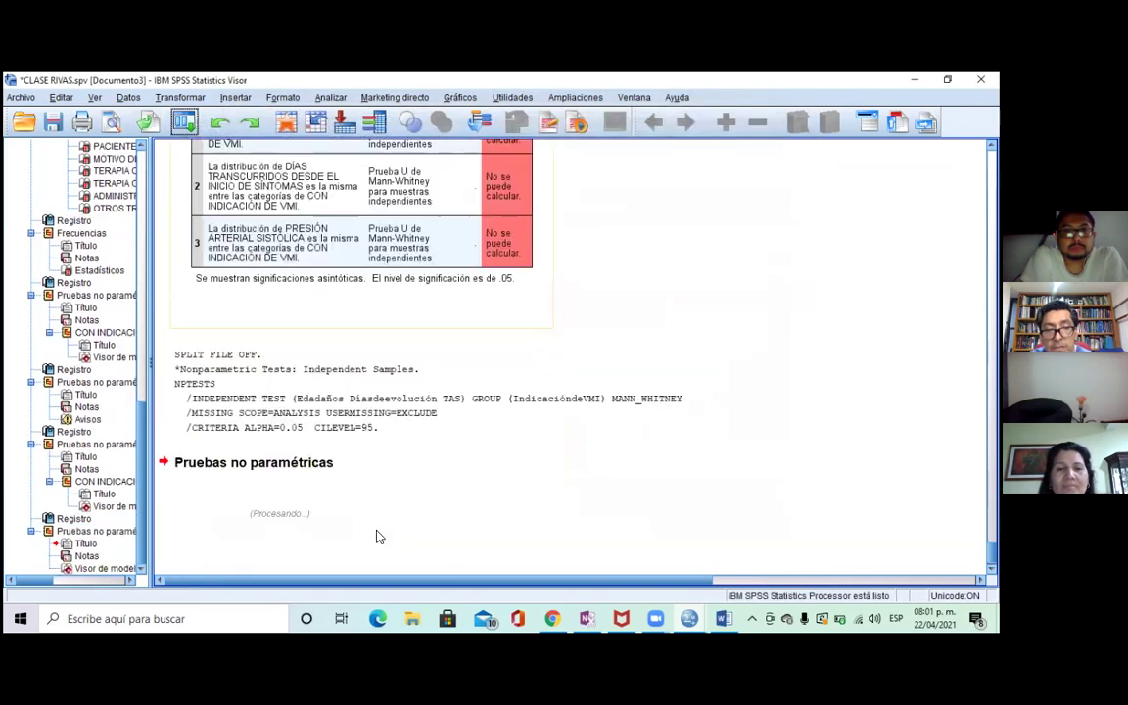
pyautogui.scroll(-5, 516, 455)
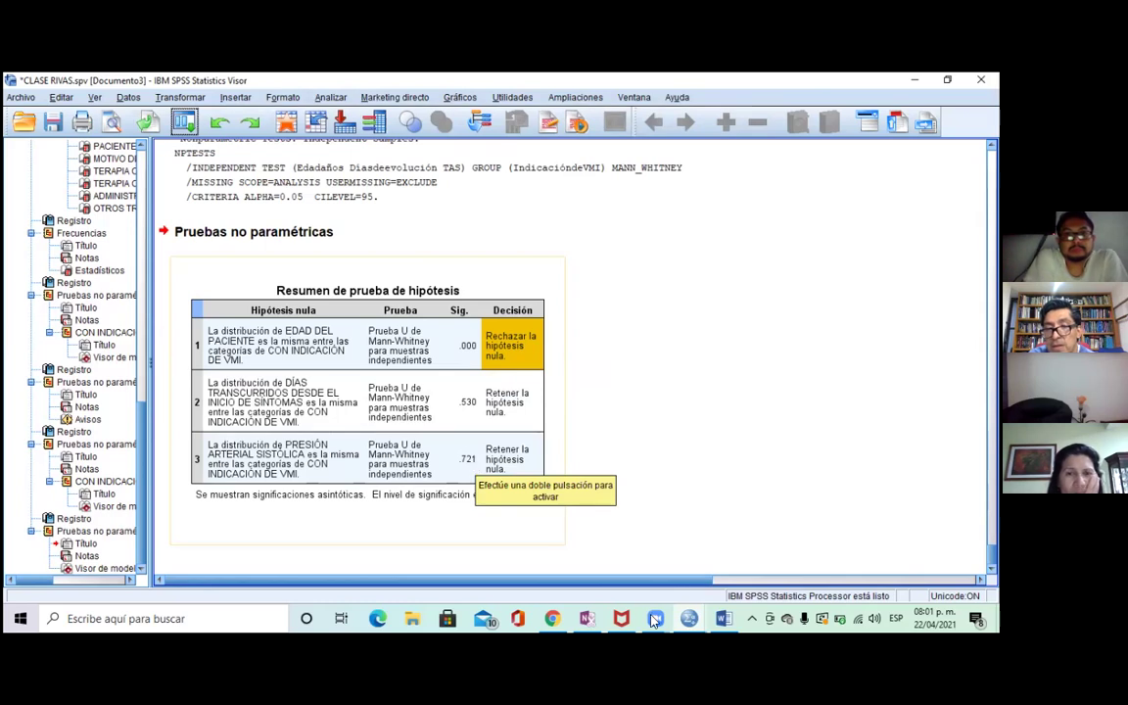
# Switch to the CUADROS DE RESULTADOS MACISA document in Google Docs and view the baseline characteristics table by VMI.
pyautogui.click(721, 618)
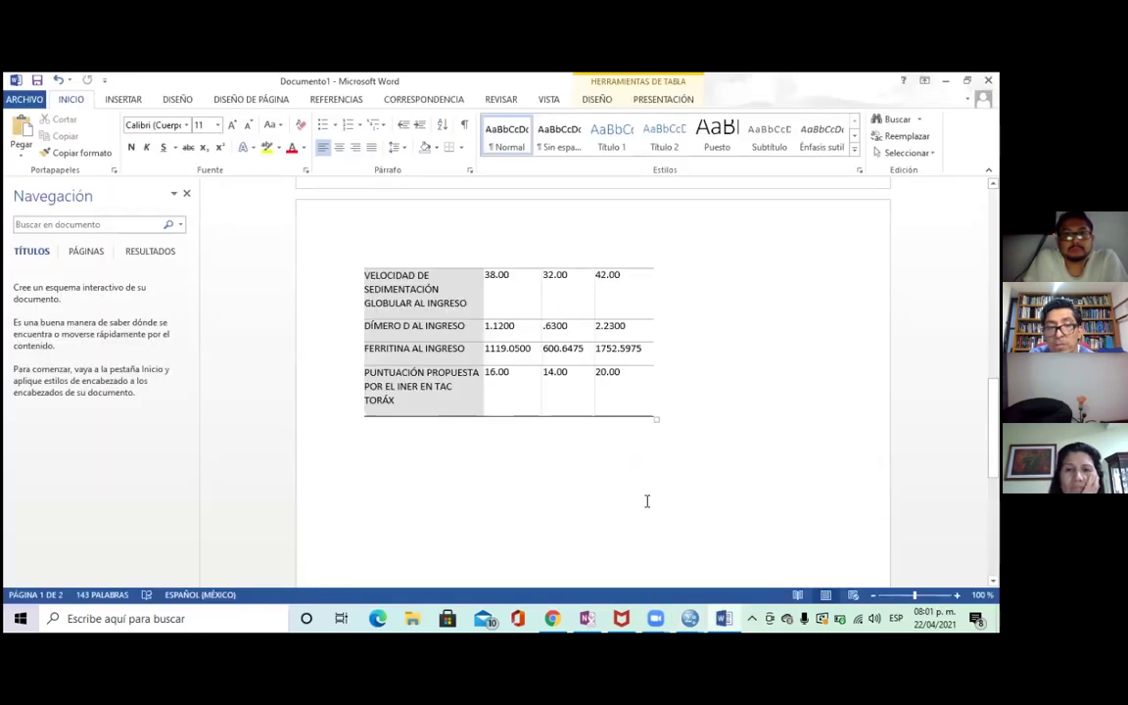
pyautogui.click(552, 617)
pyautogui.scroll(-1, 471, 428)
pyautogui.scroll(1, 470, 427)
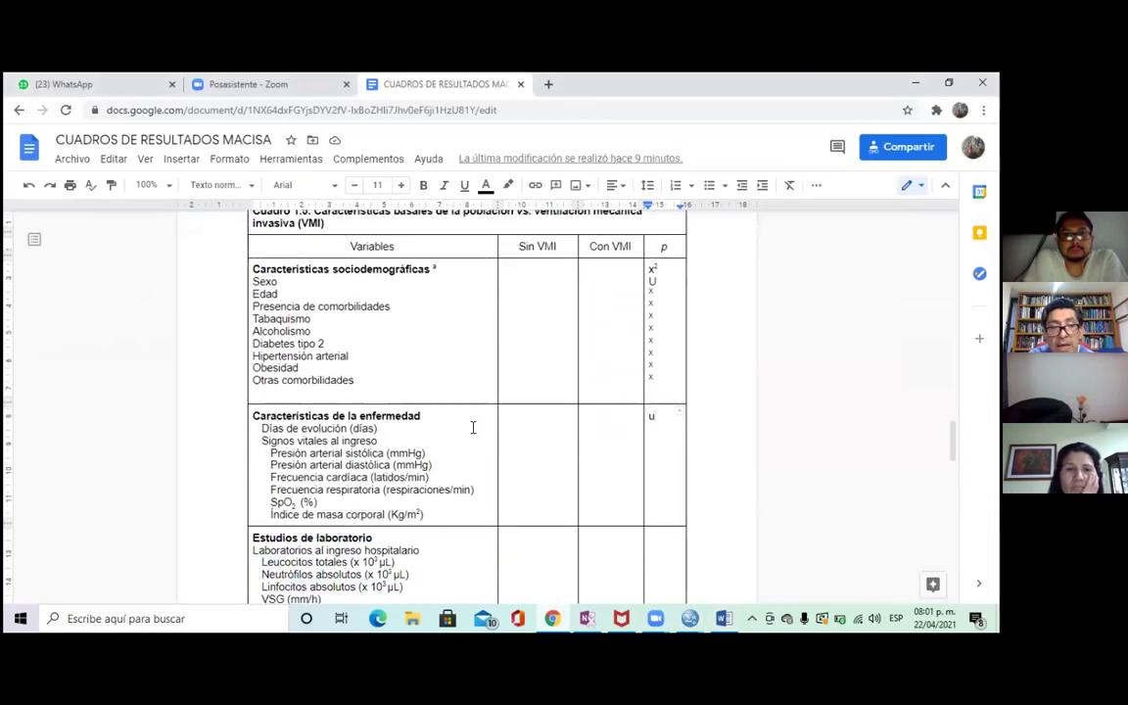
# Place the cursor at Edad under Sin VMI, then switch to the CLASE RIVAS.spv output in SPSS and review the Mann-Whitney summary and Frecuencias statistics by VMI group.
pyautogui.click(513, 359)
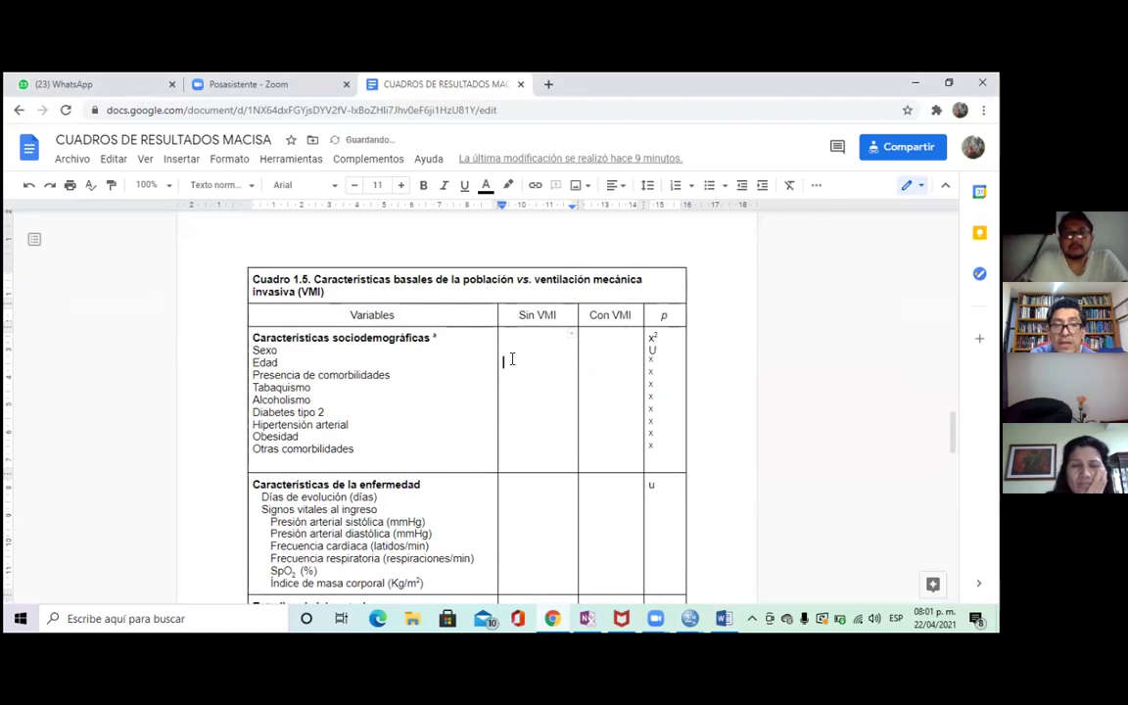
pyautogui.click(689, 620)
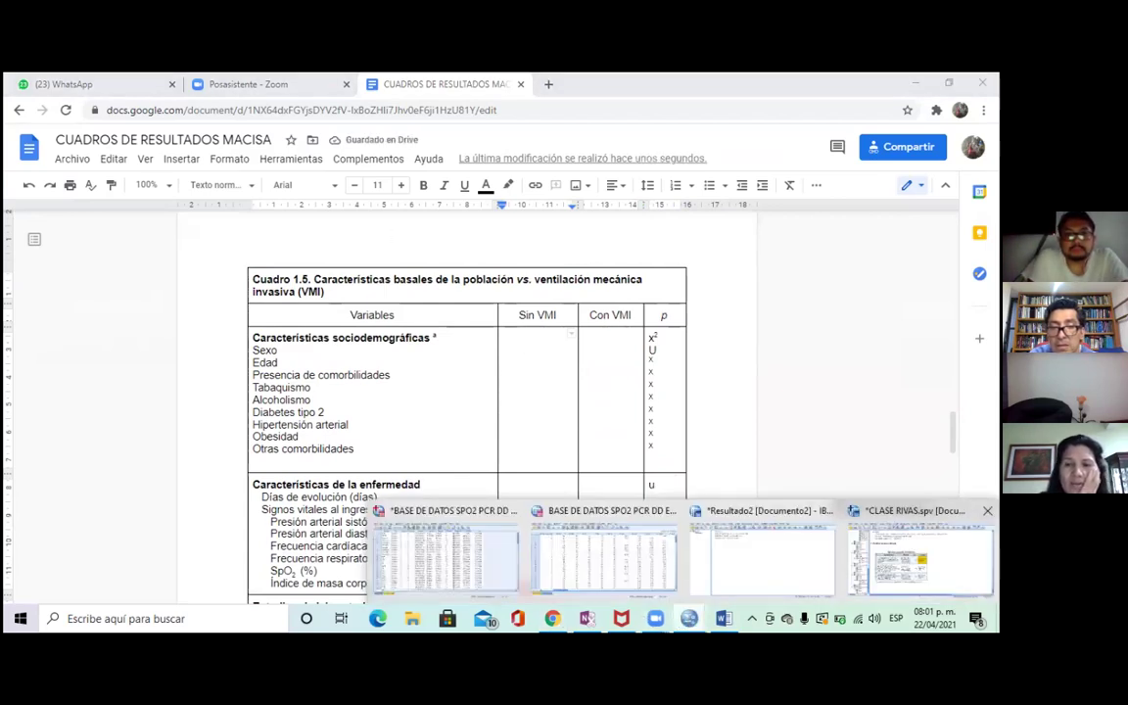
pyautogui.click(916, 544)
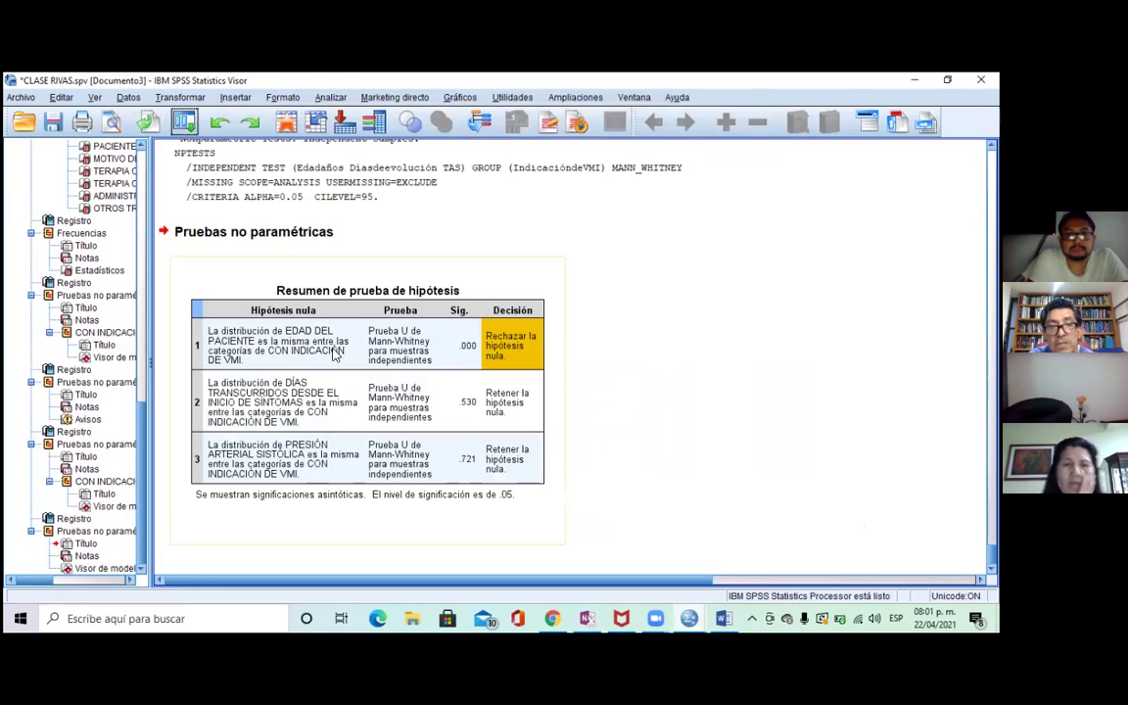
pyautogui.scroll(3, 323, 301)
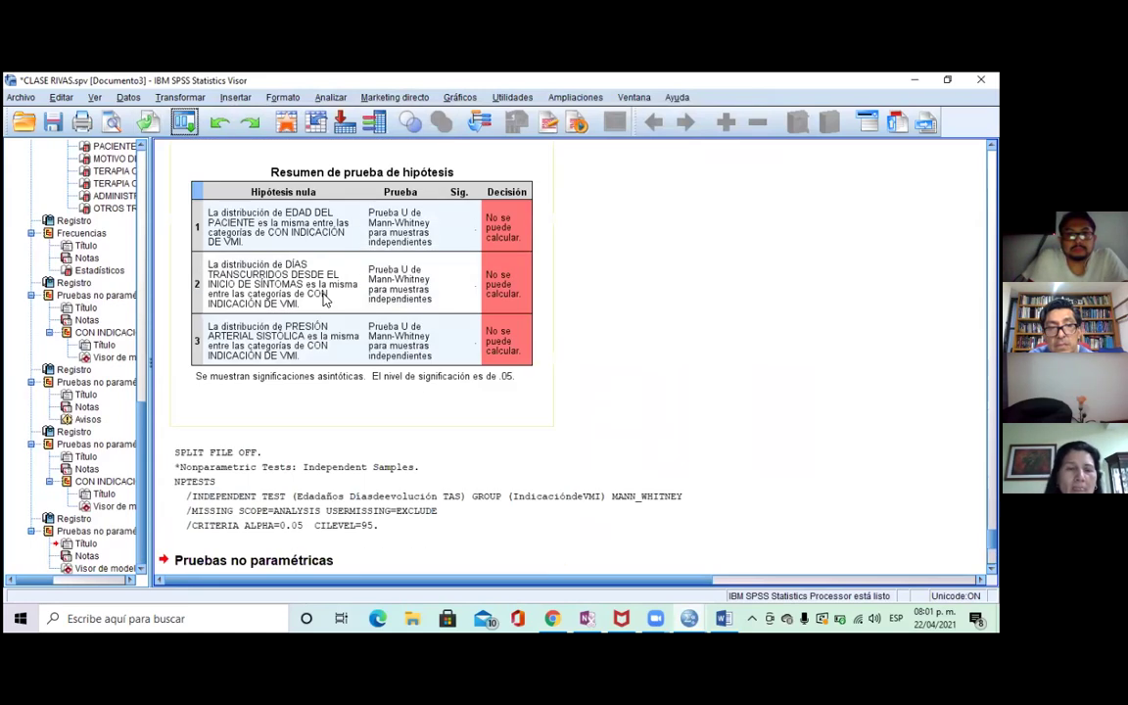
pyautogui.scroll(-3, 326, 301)
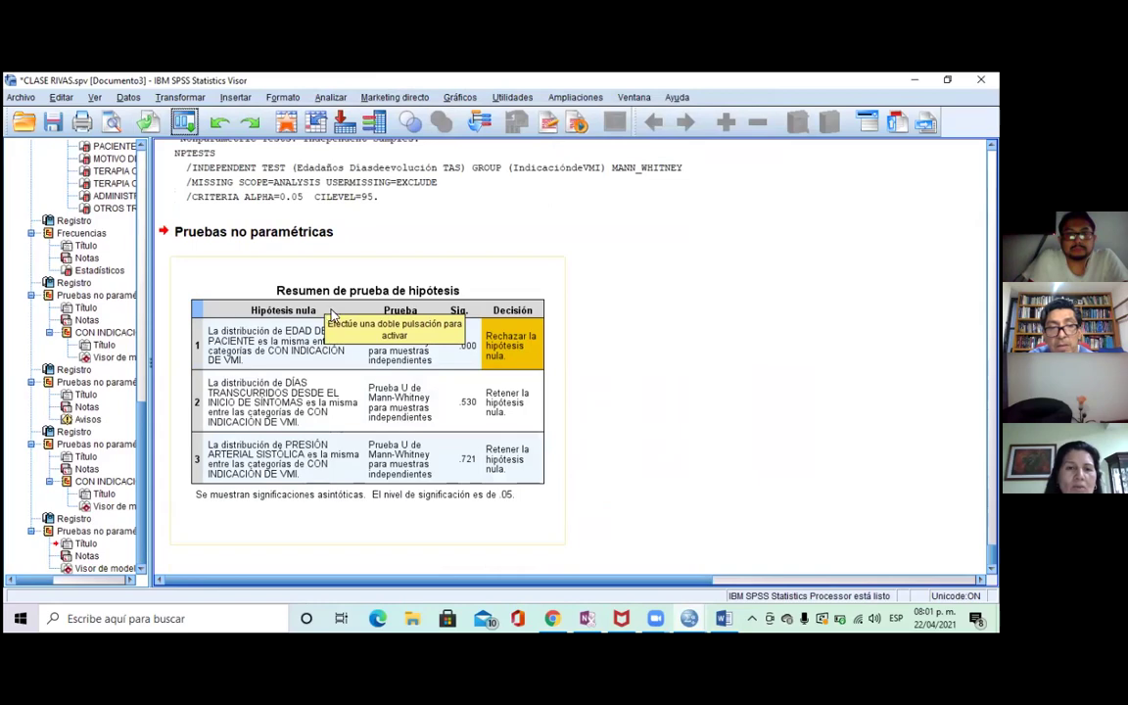
pyautogui.scroll(10, 333, 315)
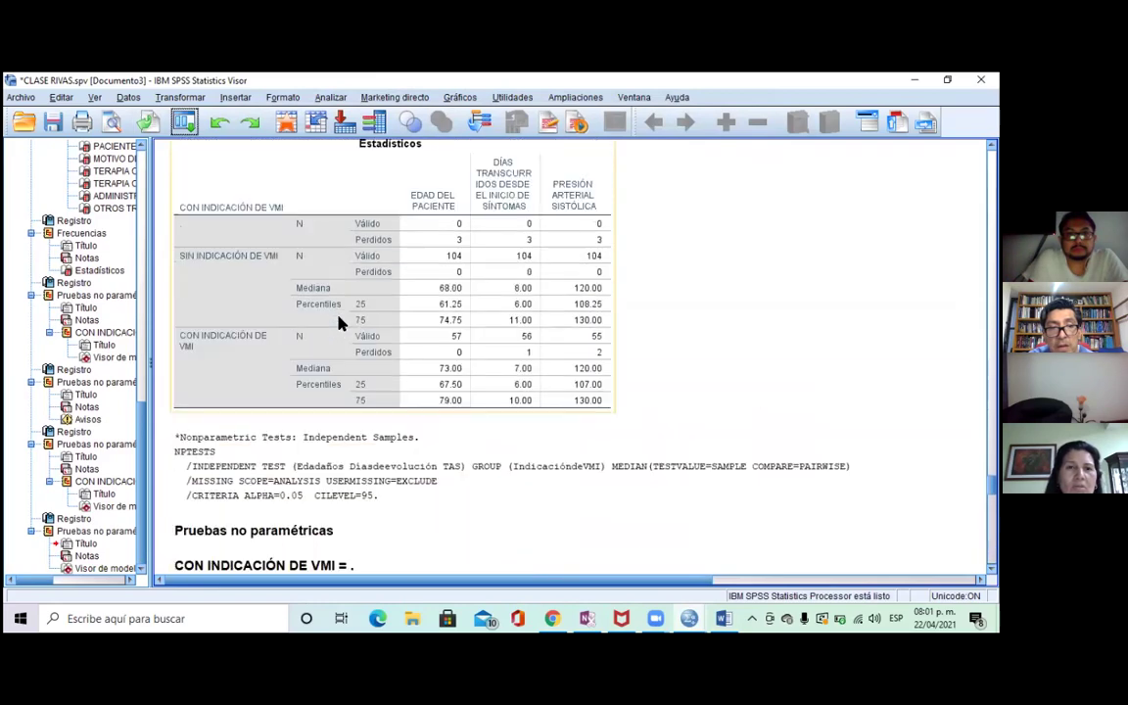
pyautogui.scroll(3, 339, 322)
pyautogui.scroll(-3, 341, 320)
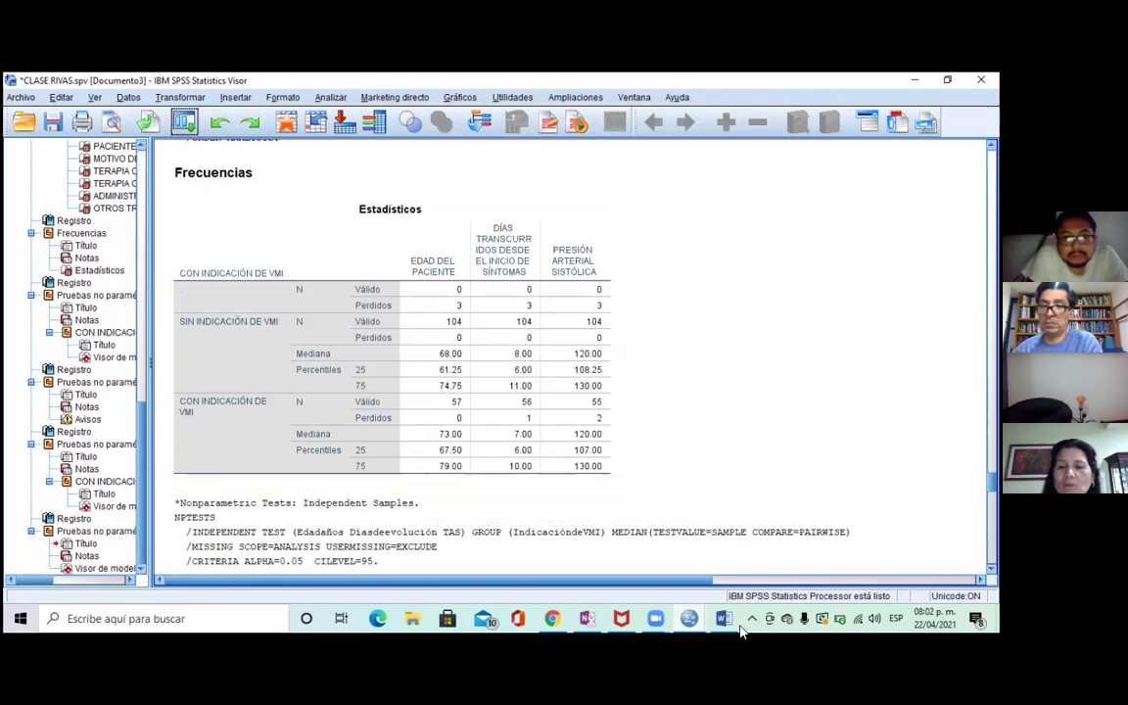
# Check the Word document and the Google Docs results table, then return to the Frecuencias statistics in the CLASE RIVAS.spv SPSS output.
pyautogui.moveTo(735, 628)
pyautogui.click(750, 573)
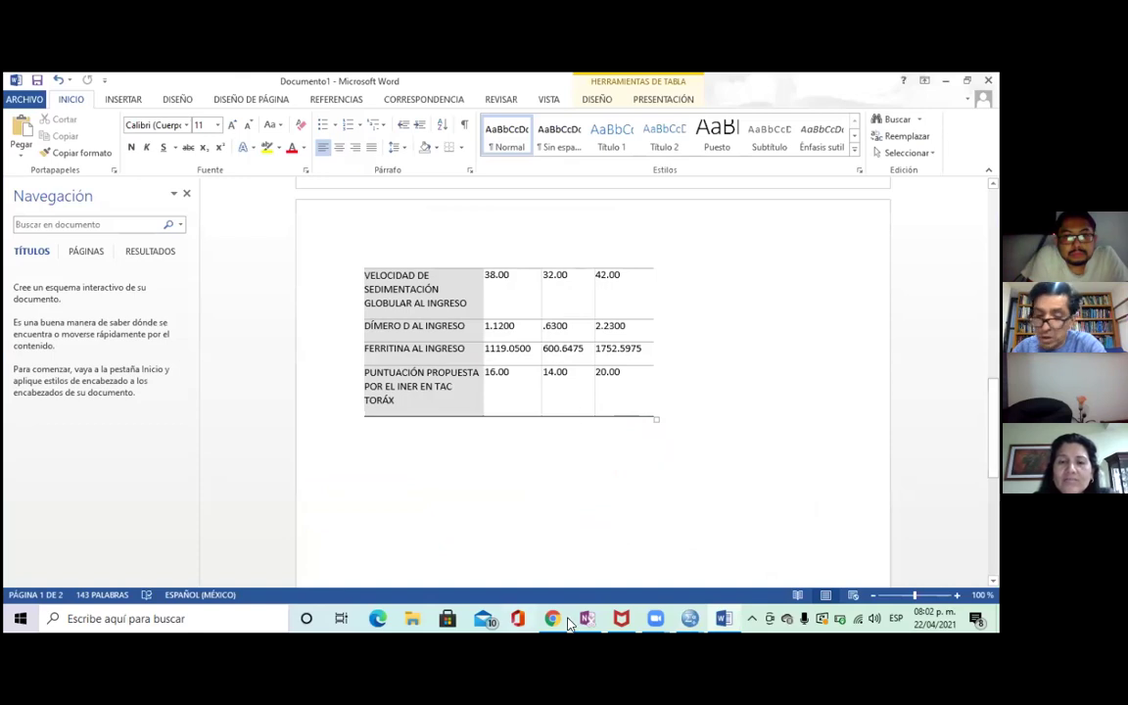
pyautogui.click(556, 619)
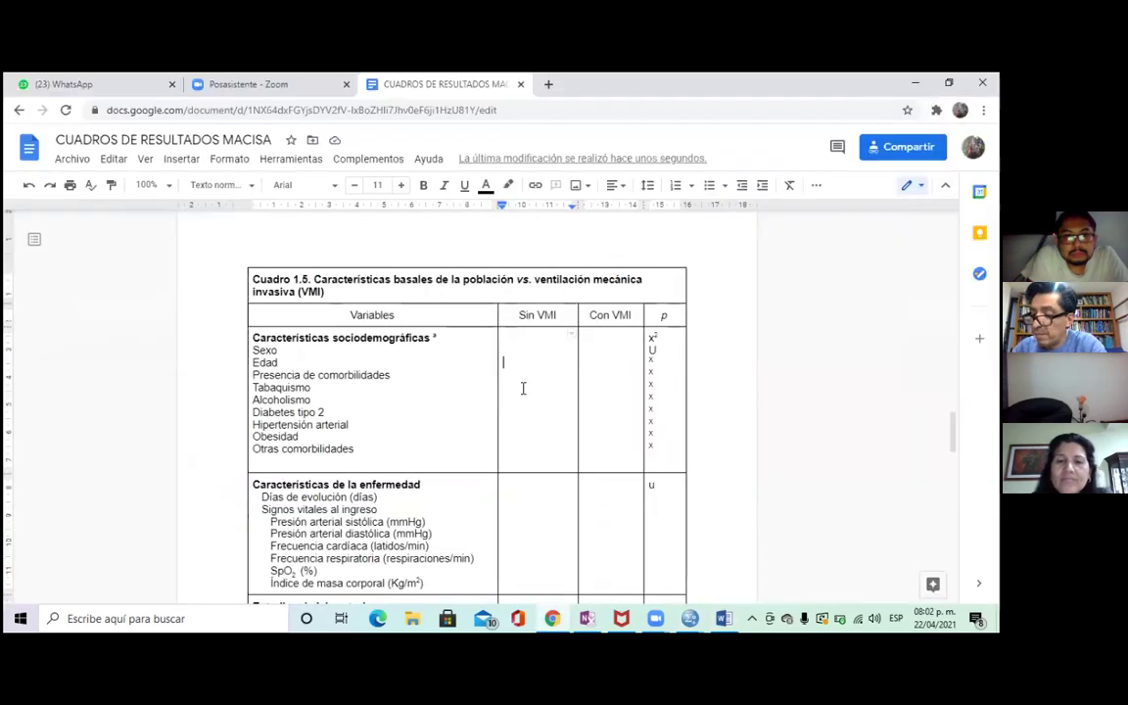
pyautogui.click(685, 625)
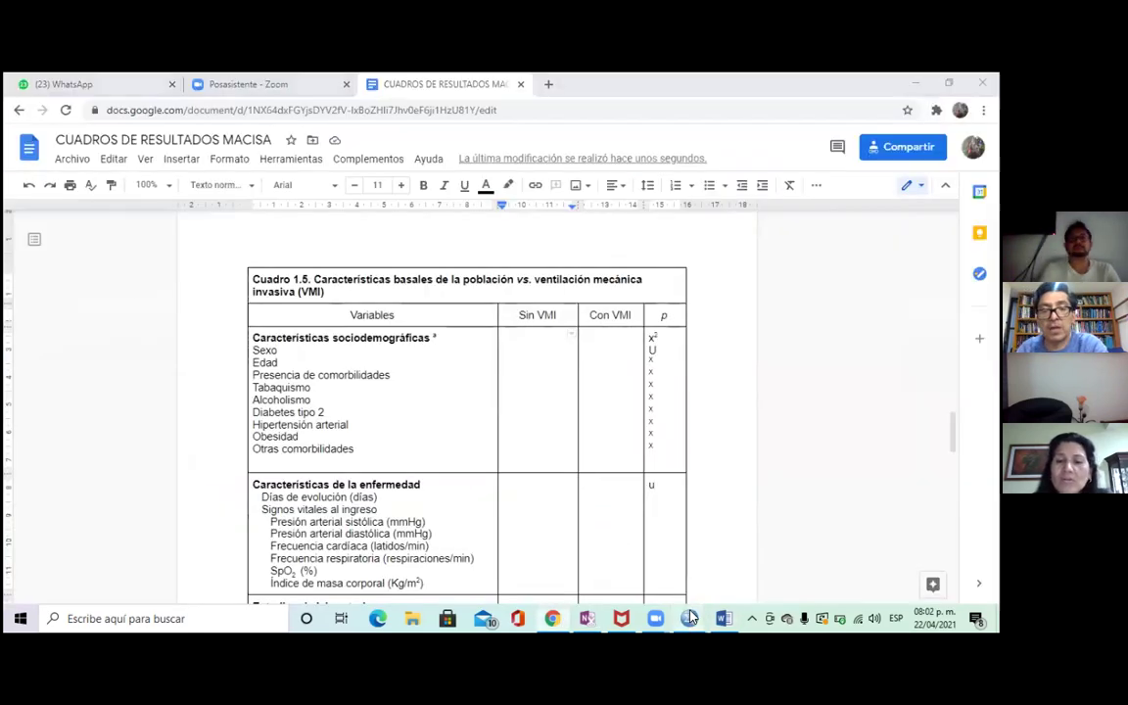
pyautogui.click(919, 554)
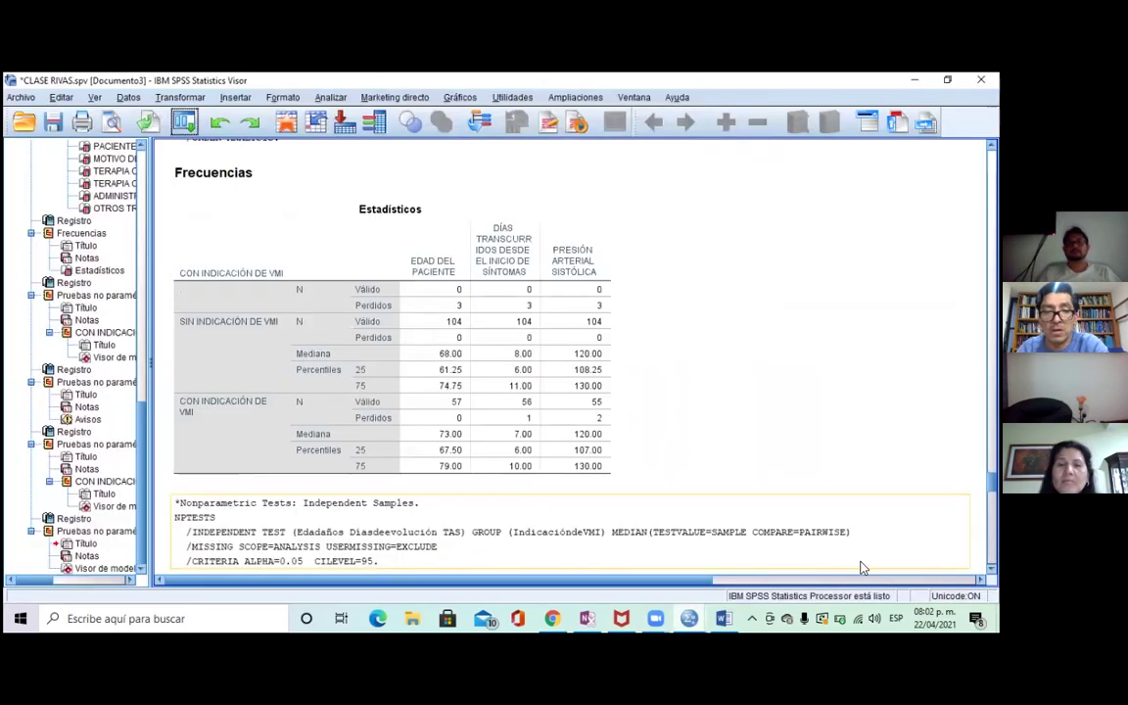